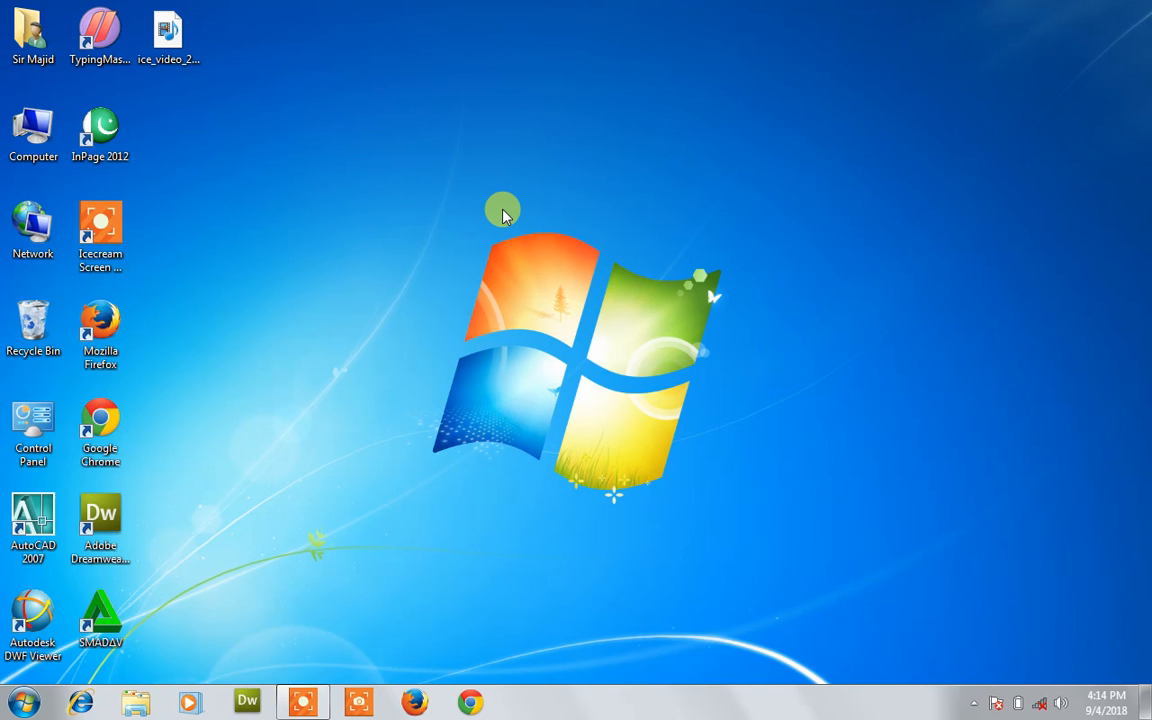
- Create a new folder on the desktop with its default name and move it clear of the icon columns
left_click(392, 240)
key("ctrl+shift+n")
key("Return")
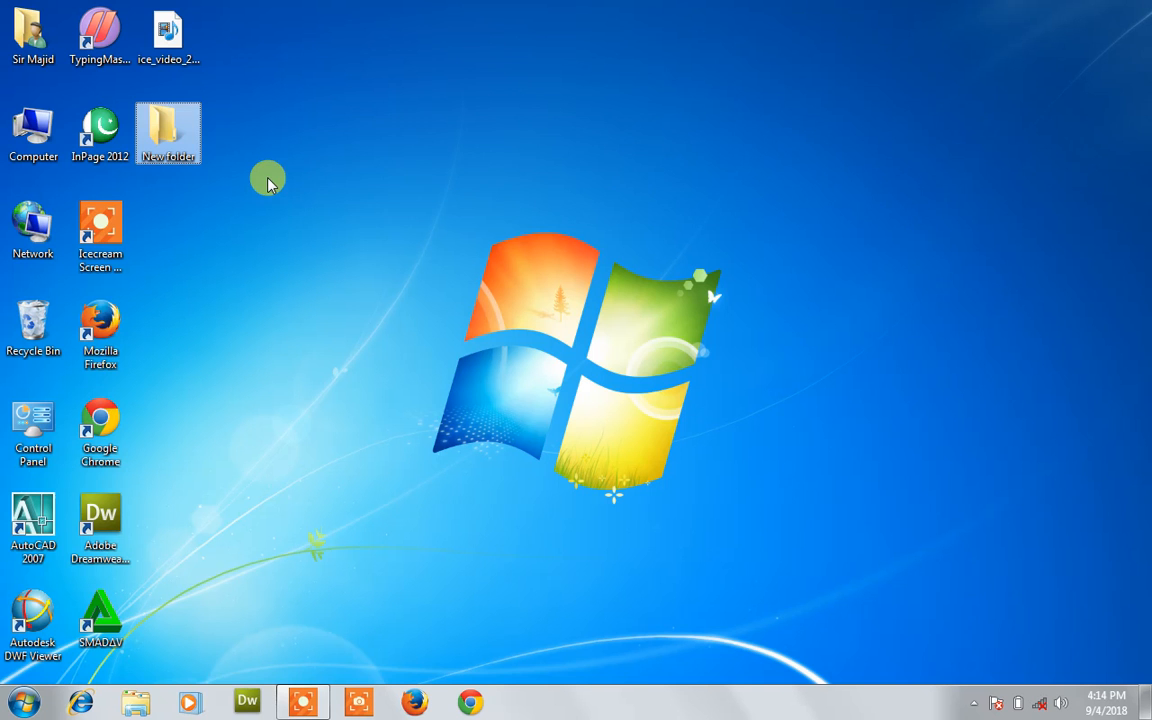
left_click_drag(193, 141, 440, 138)
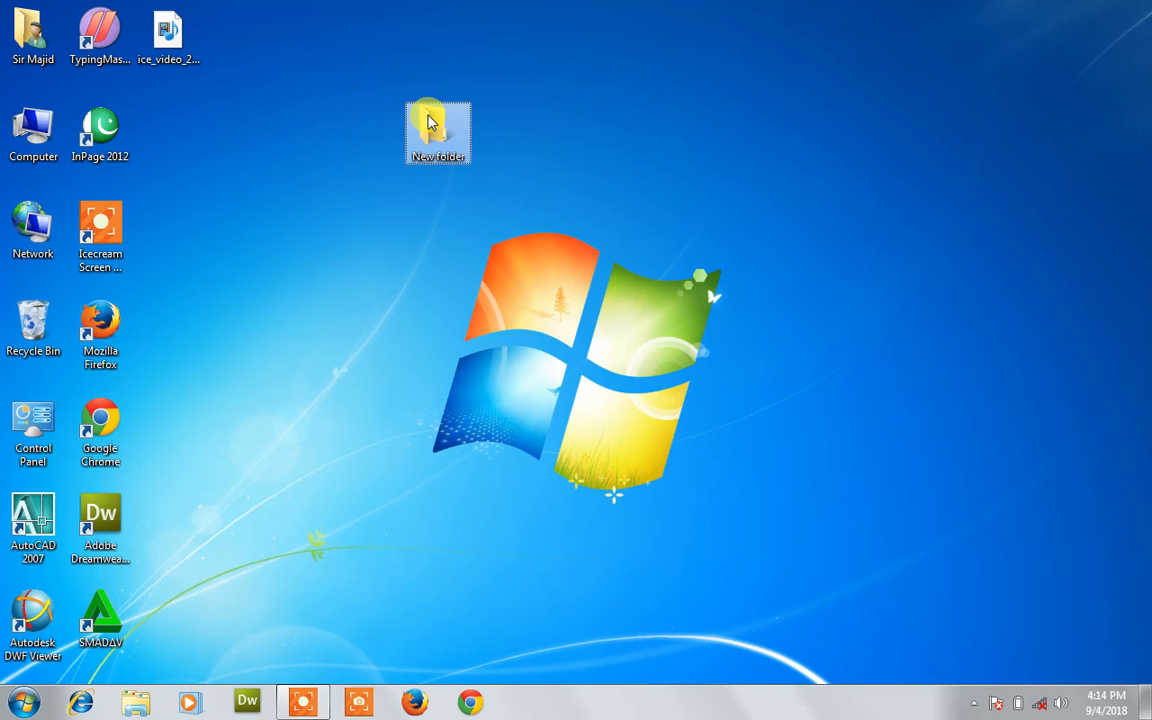
- Create a second new folder on the desktop, keeping its default name
right_click(422, 205)
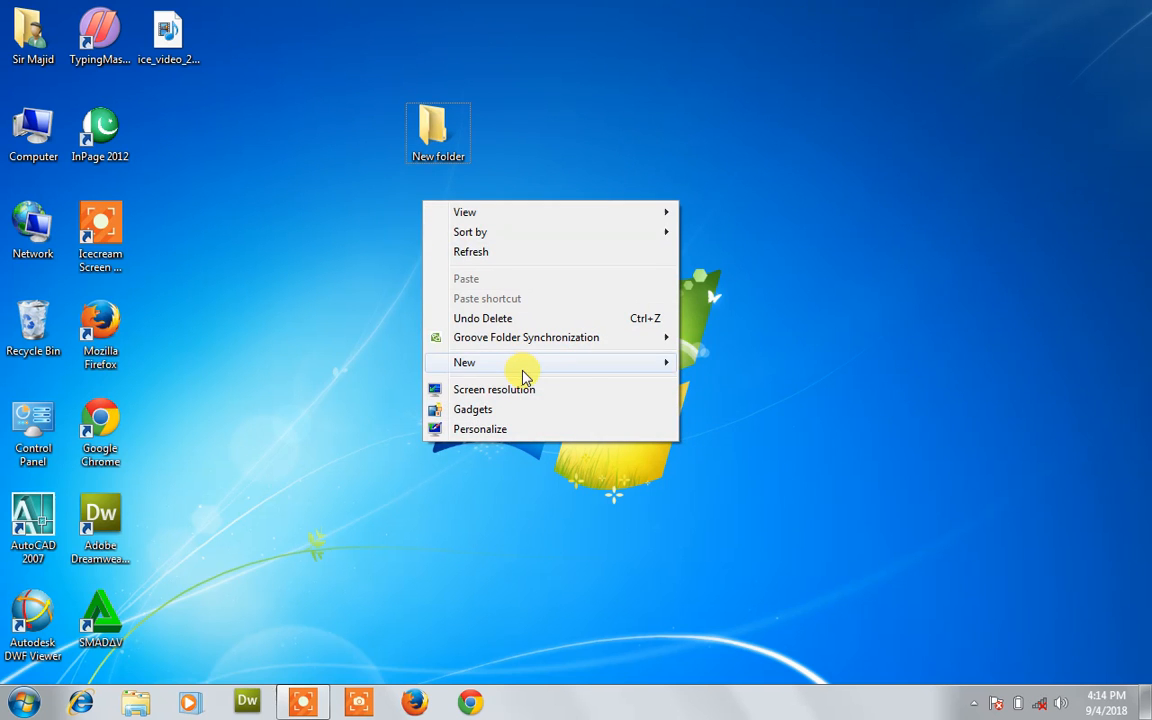
mouse_move(524, 372)
left_click(708, 364)
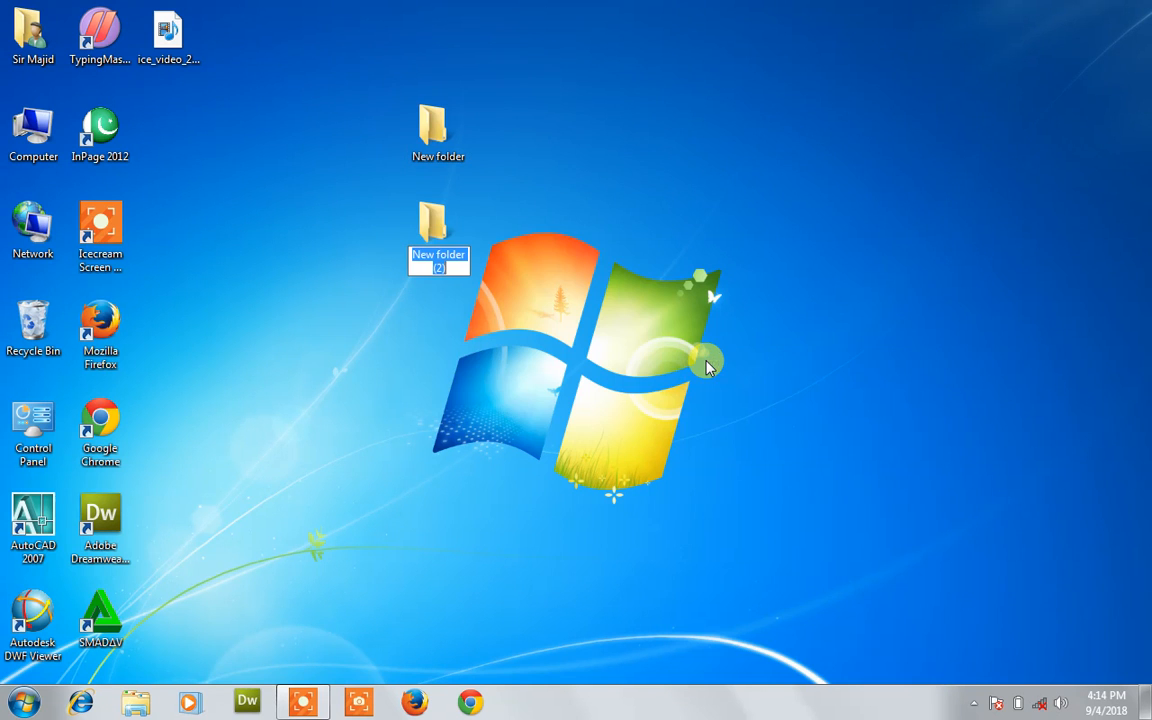
key("Return")
- Rename the first new folder as picture
left_click(452, 158)
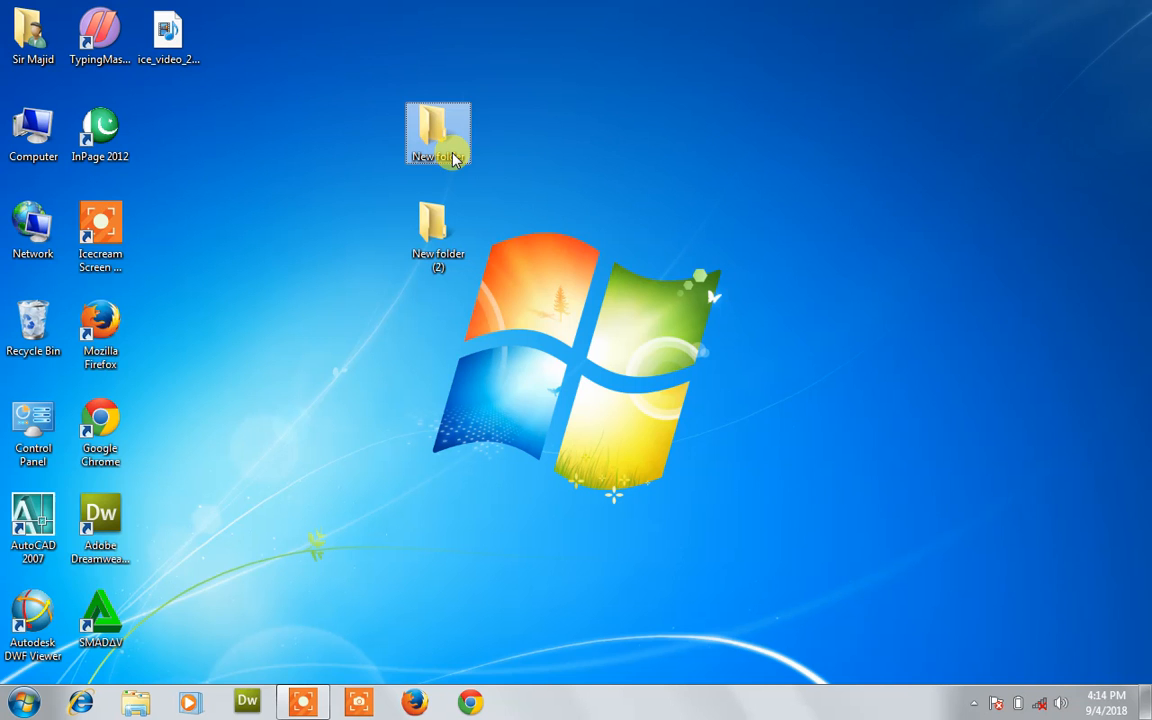
left_click(452, 157)
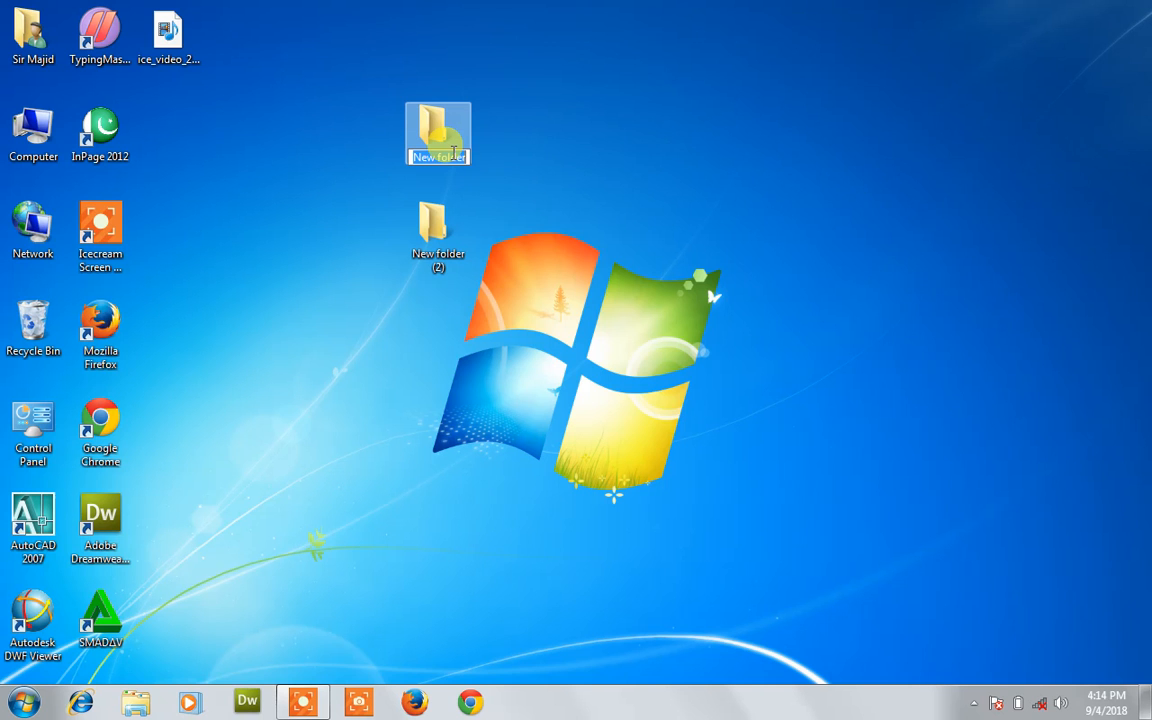
type("picture")
left_click(438, 210)
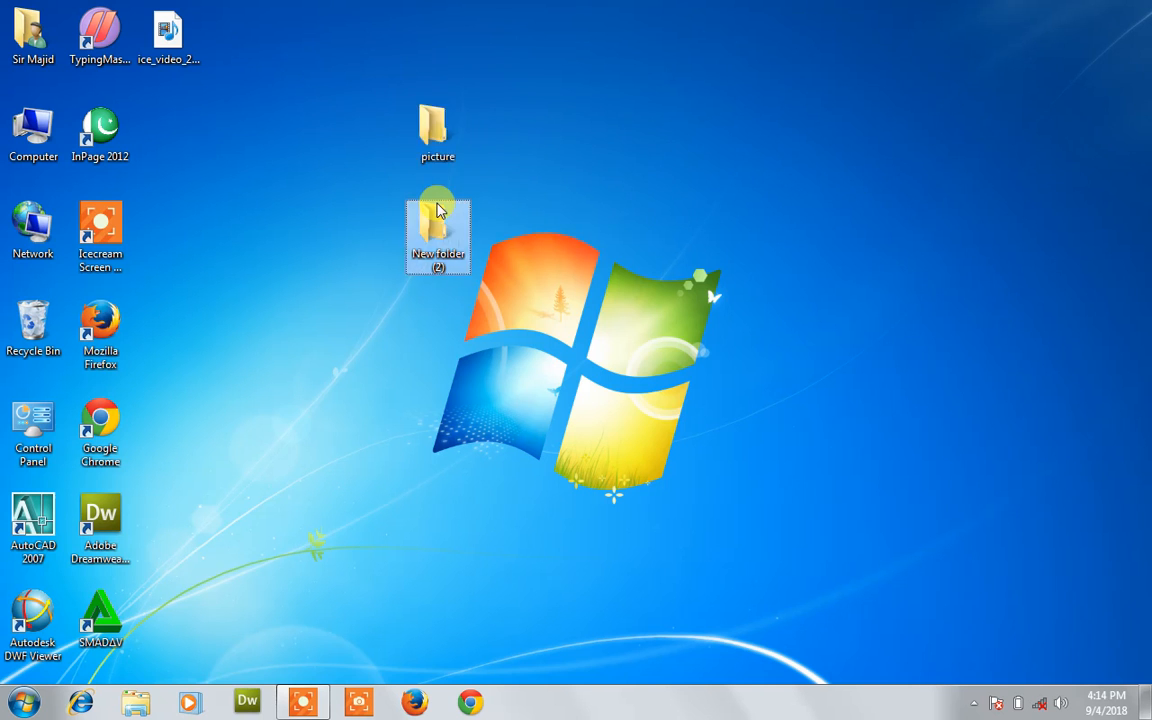
- Rename the second new folder as audio
right_click(438, 205)
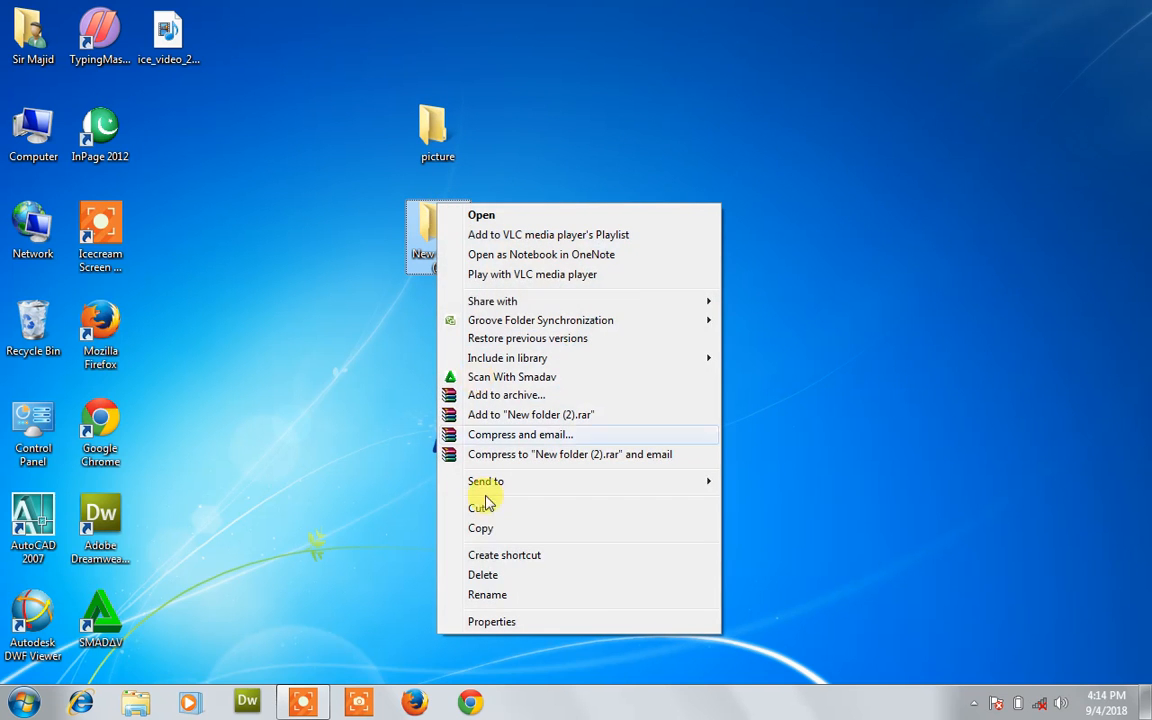
left_click(499, 597)
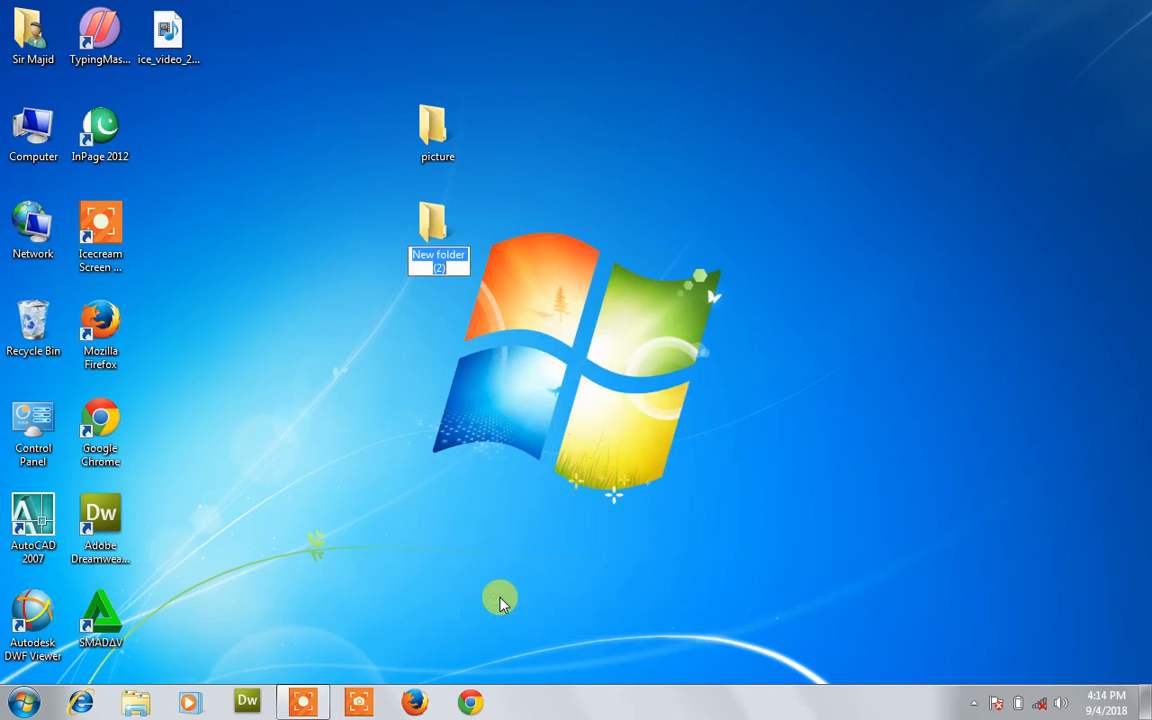
type("au")
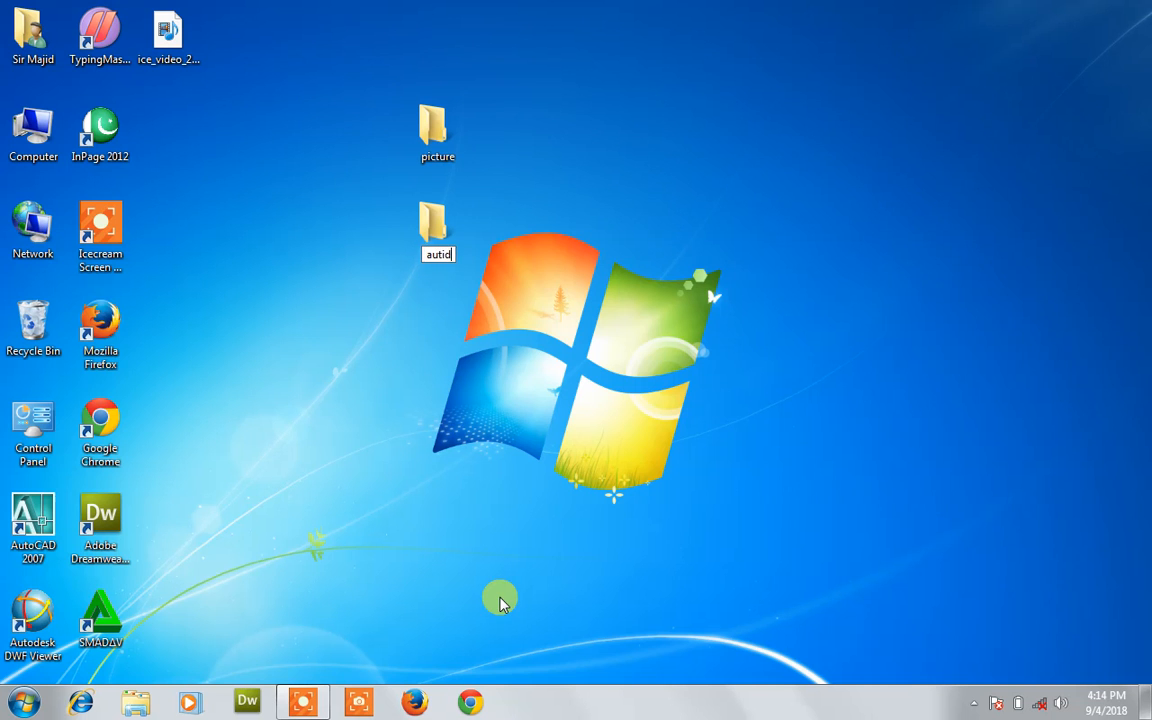
type("dio")
key("Return")
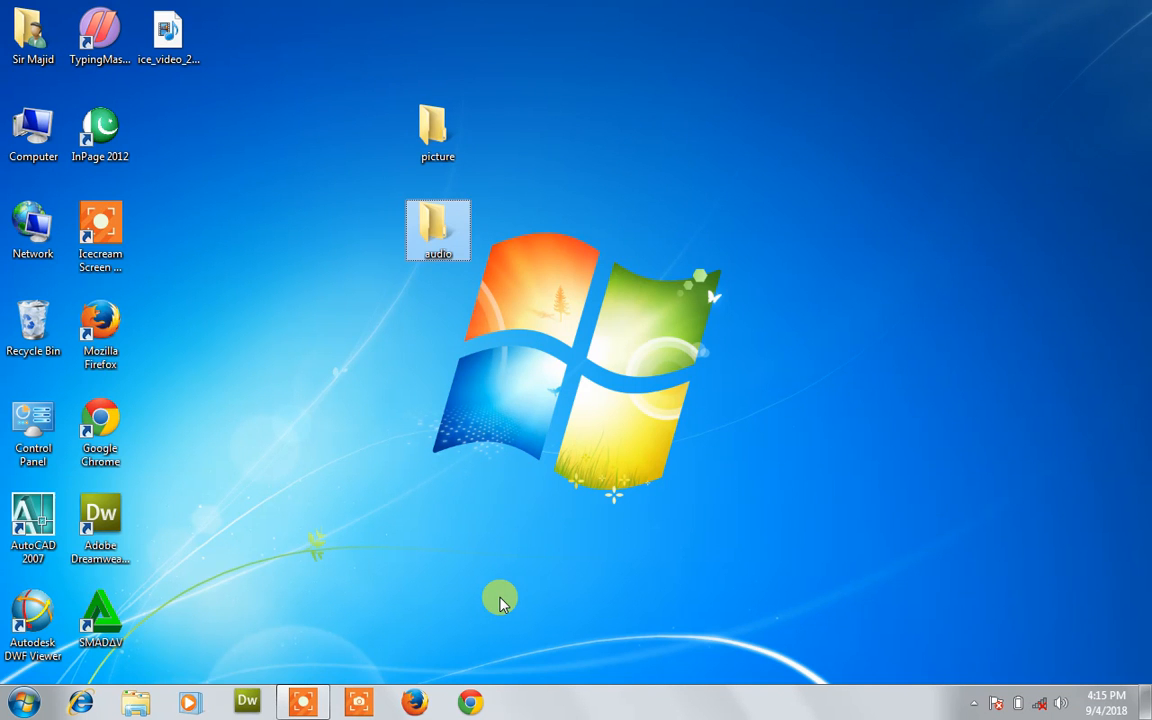
left_click(537, 260)
- Look inside the picture folder and the audio folder, closing each one after checking its contents
left_click(466, 136)
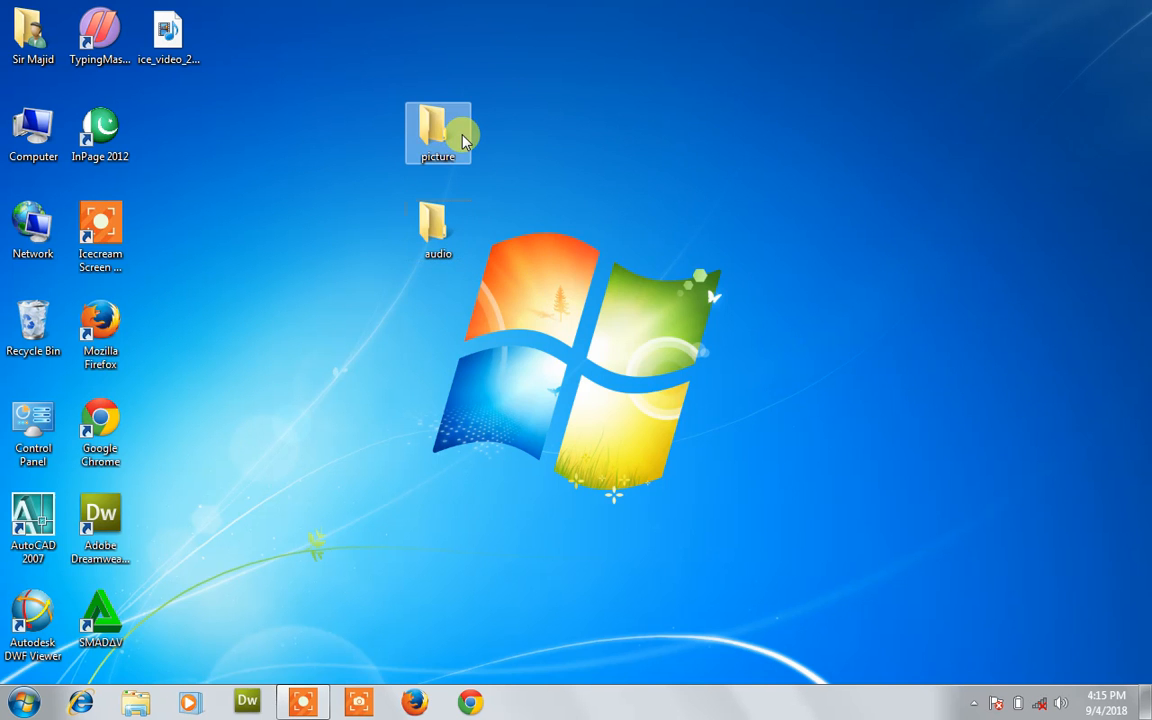
double_click(463, 140)
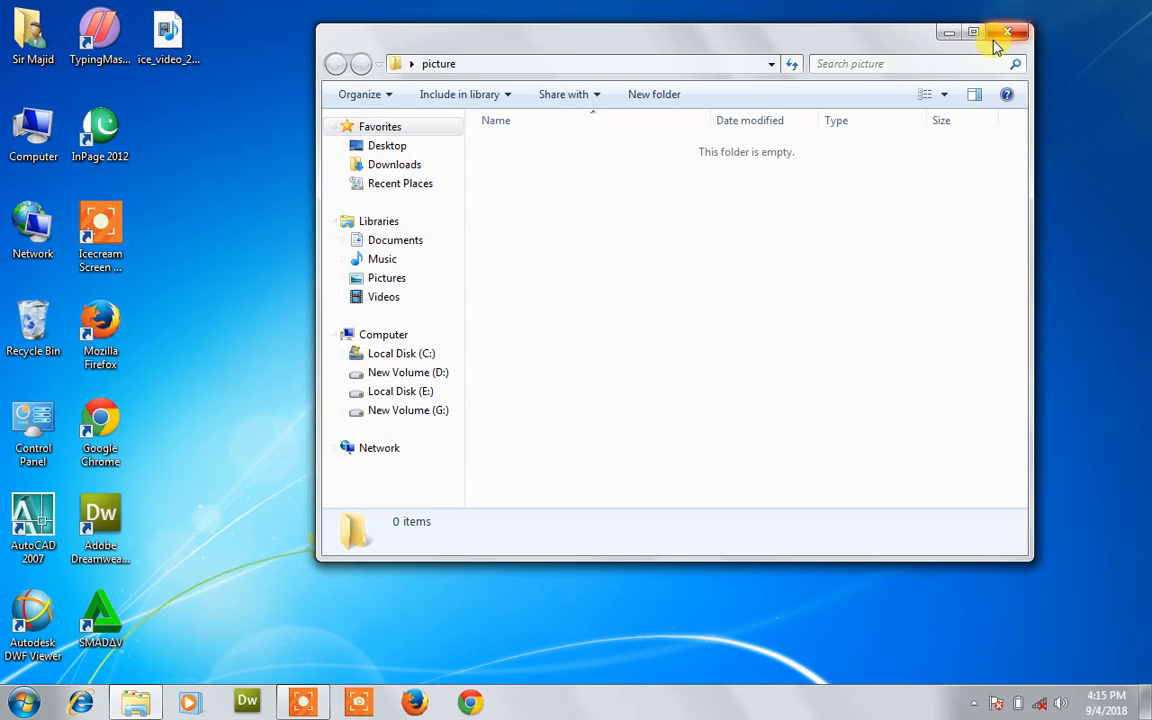
left_click(1007, 33)
double_click(440, 240)
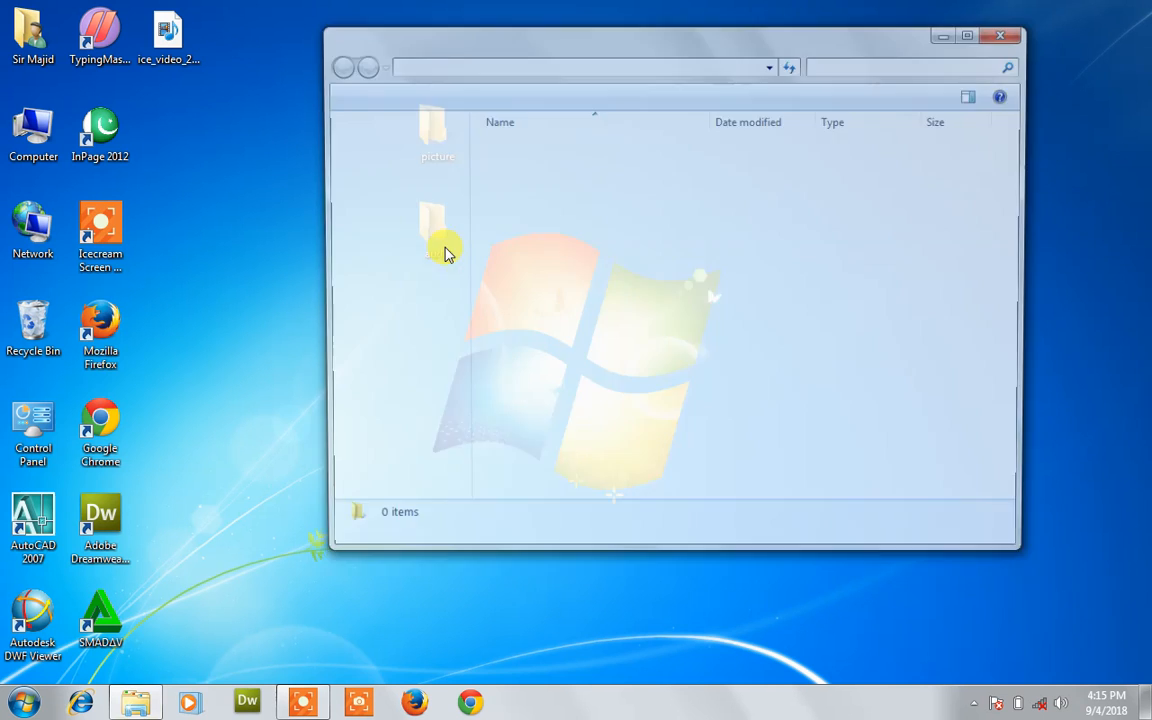
left_click(1012, 40)
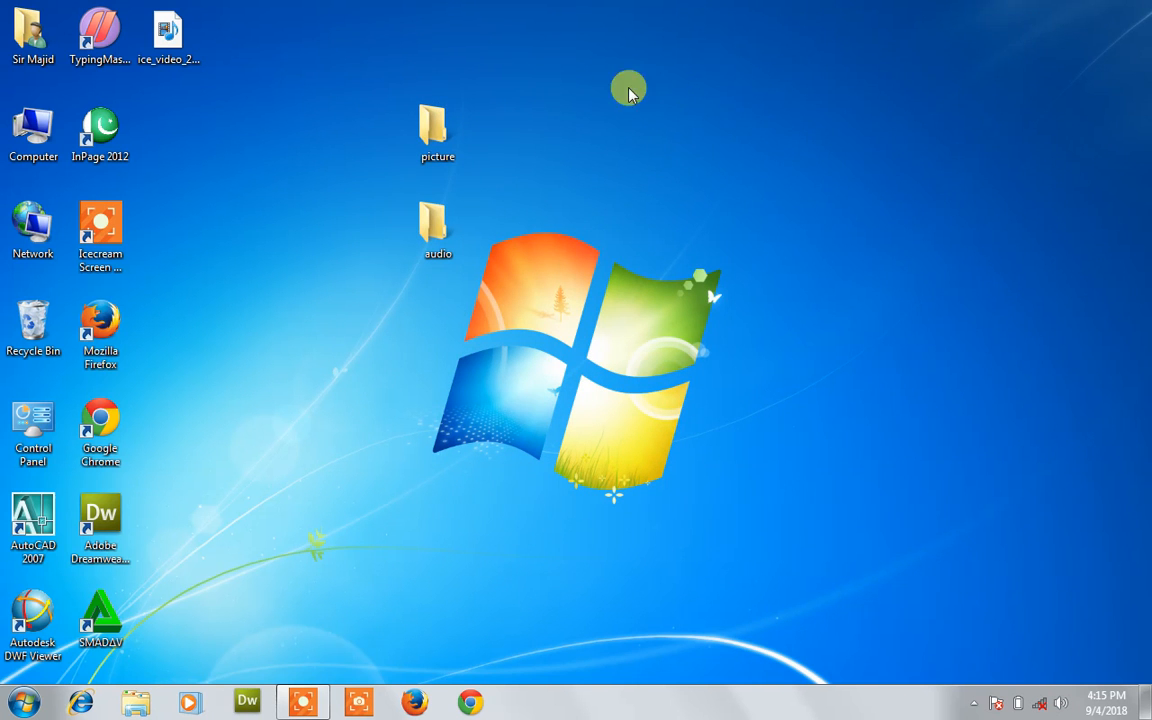
- Deny Full control of the picture folder to the Administrators group in its security permissions and accept the change
left_click(442, 138)
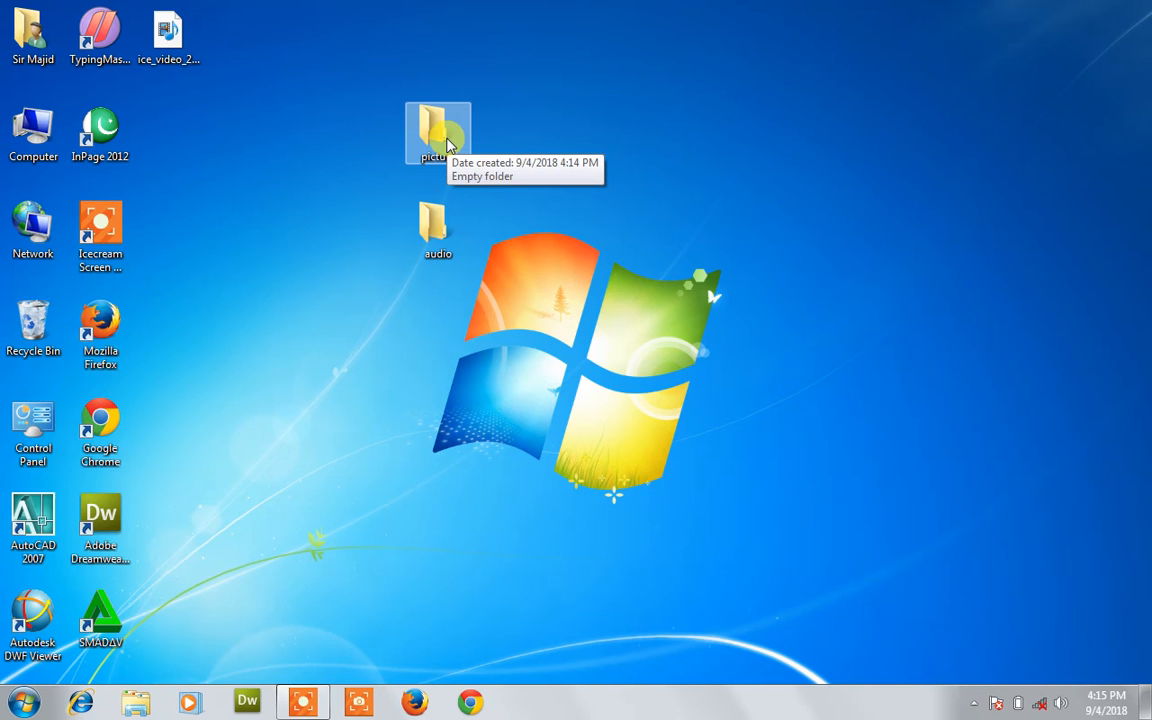
right_click(447, 145)
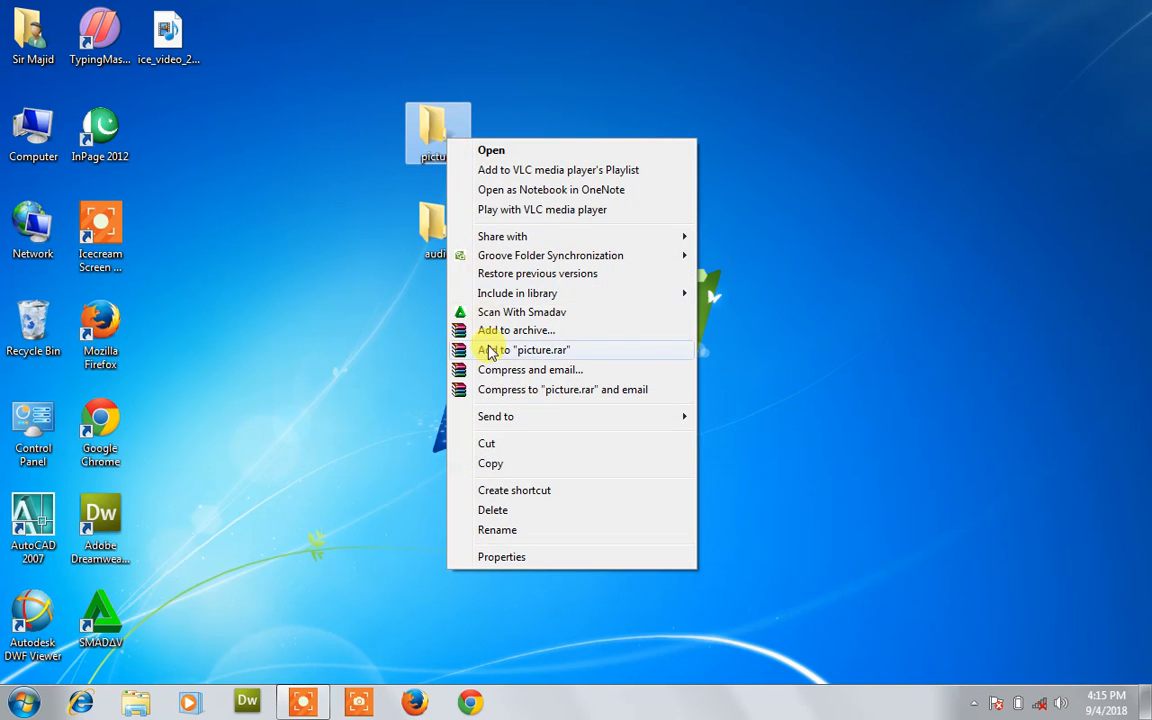
left_click(501, 557)
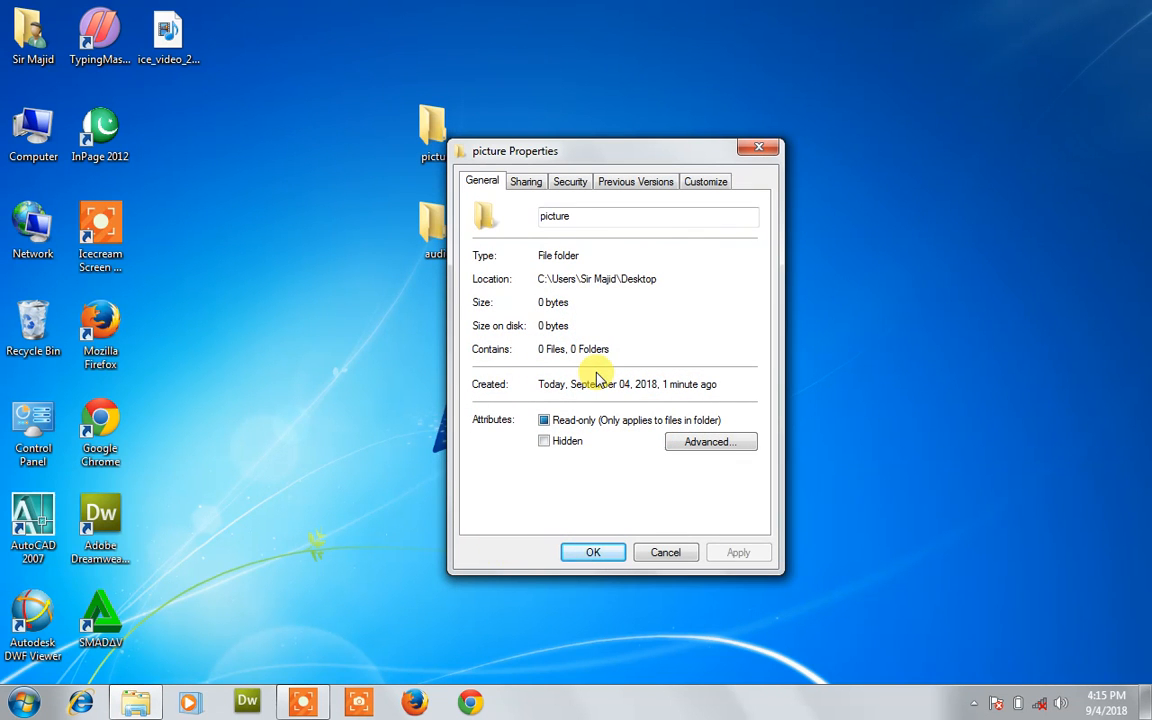
left_click(571, 182)
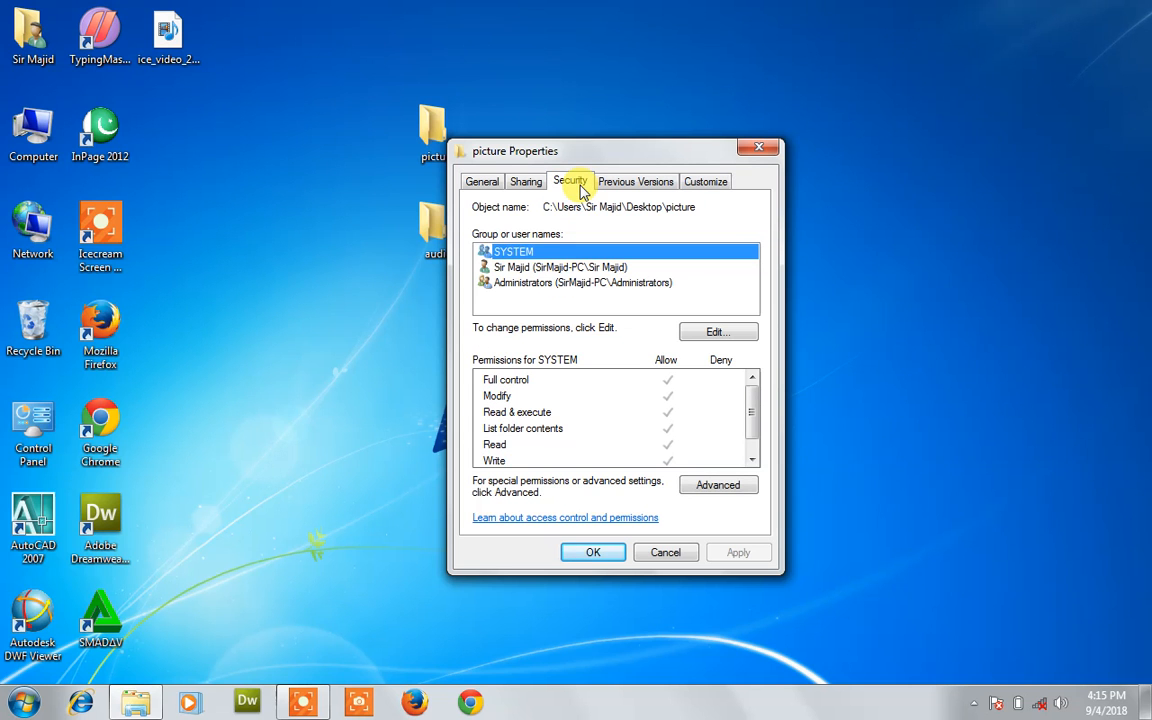
left_click(517, 289)
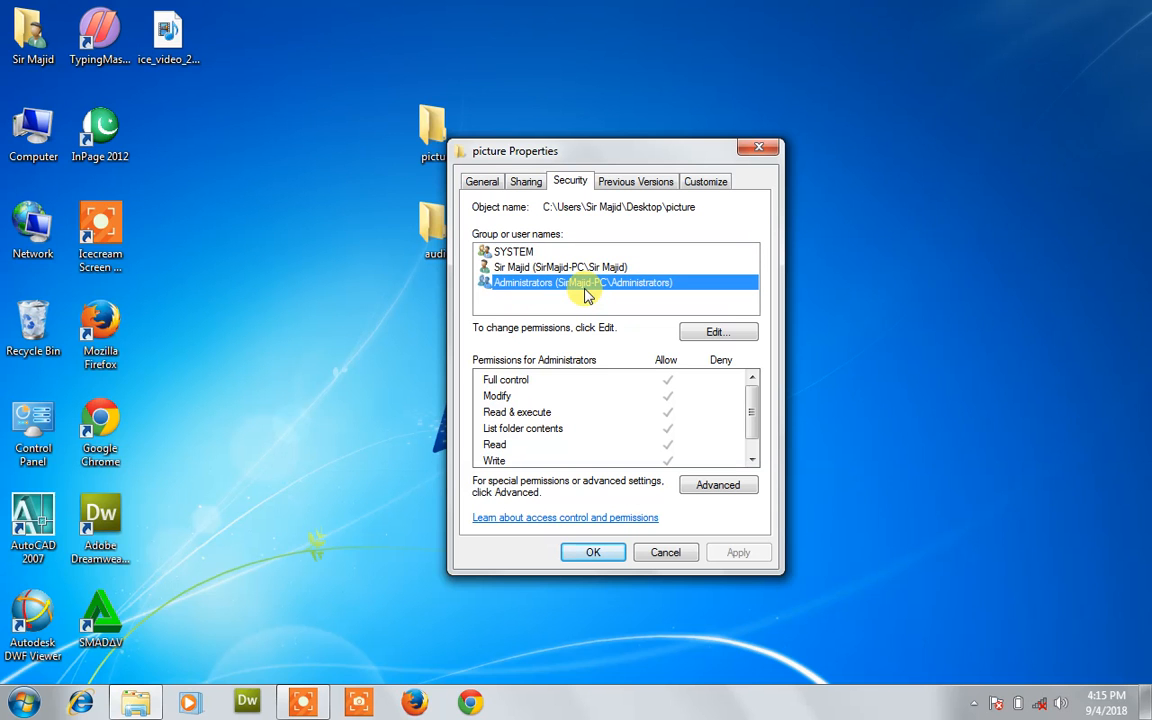
left_click(698, 333)
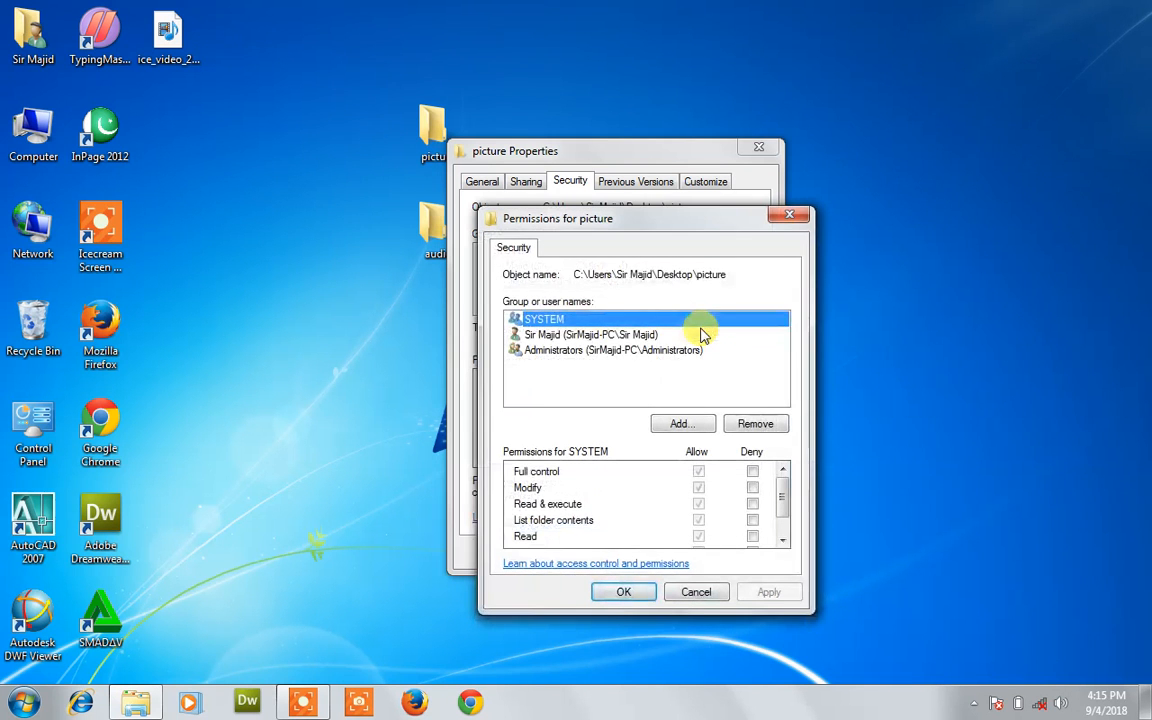
left_click(563, 352)
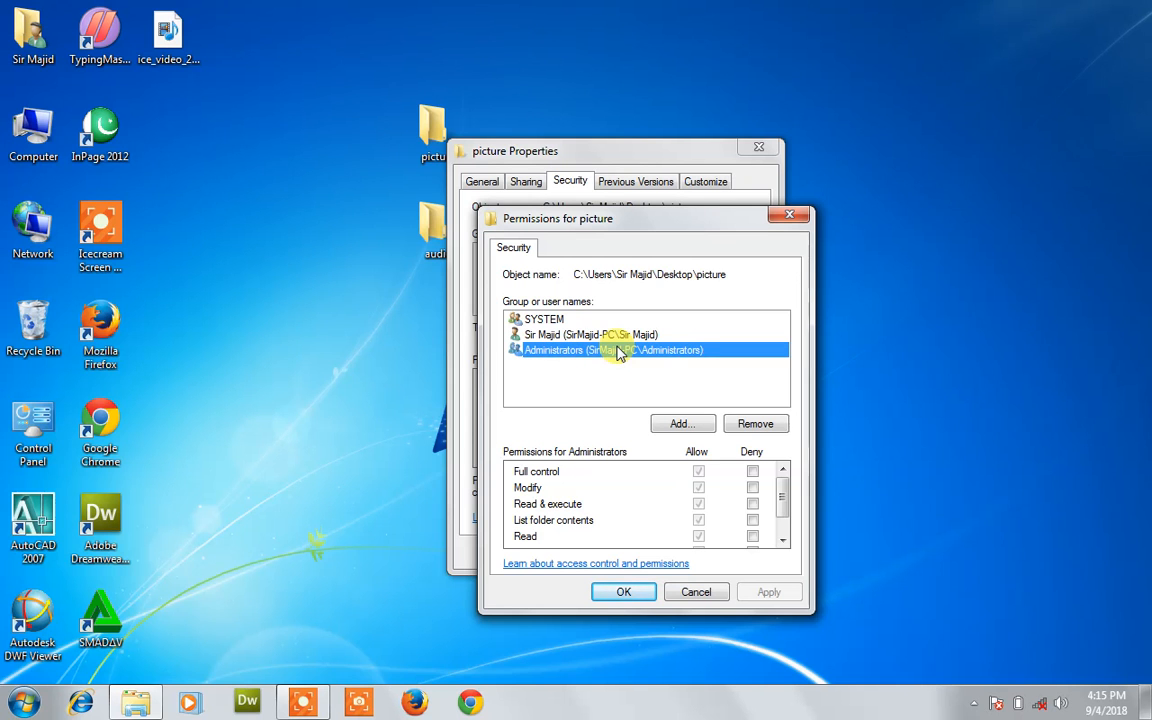
left_click(753, 473)
left_click(630, 592)
left_click(667, 438)
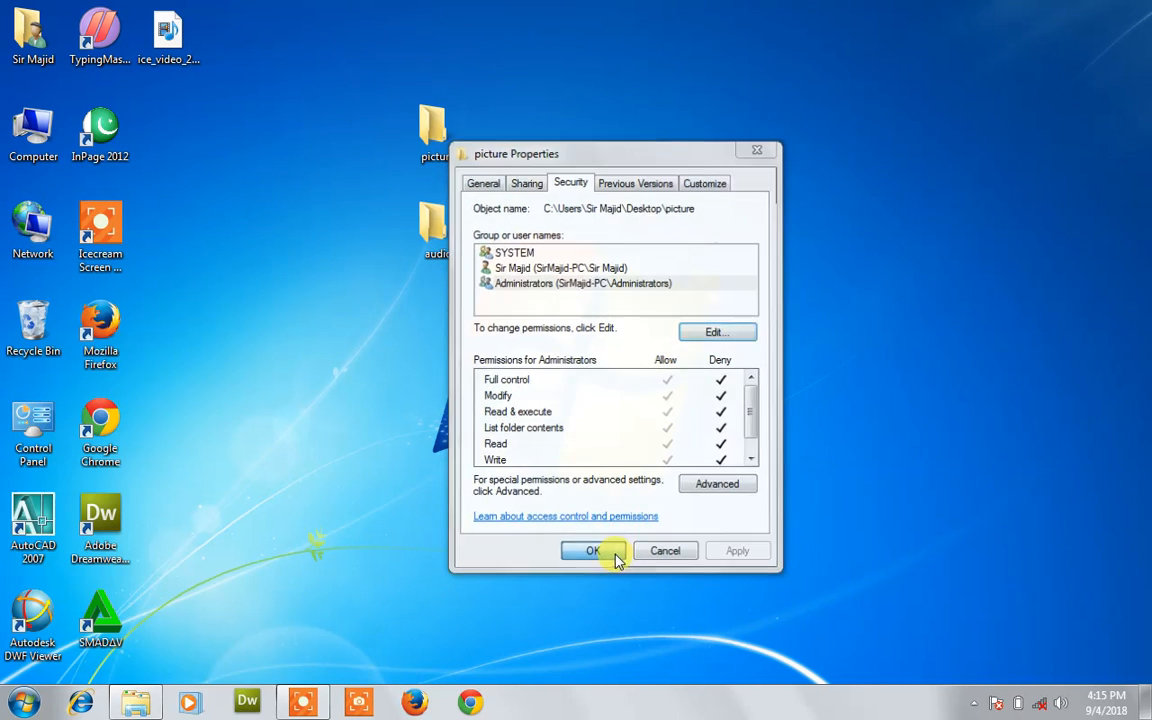
left_click(614, 552)
- Move the picture folder away from the audio folder, and try to open it by requesting permanent access
left_click(435, 130)
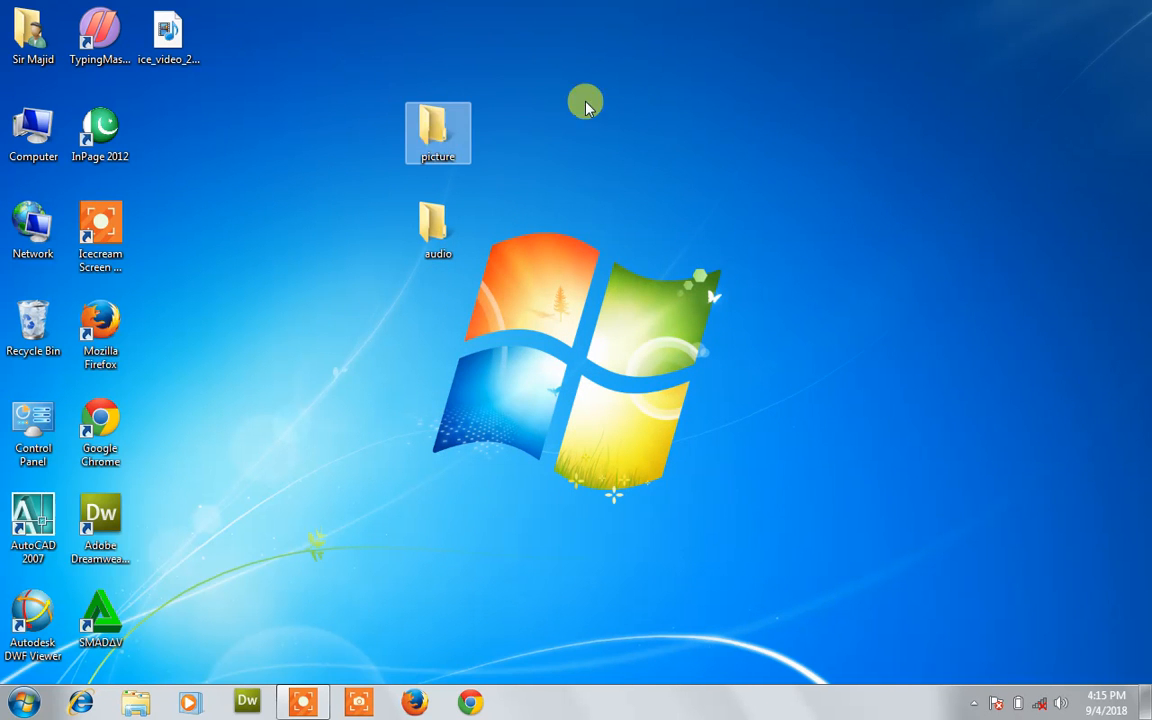
left_click_drag(586, 106, 828, 121)
double_click(828, 121)
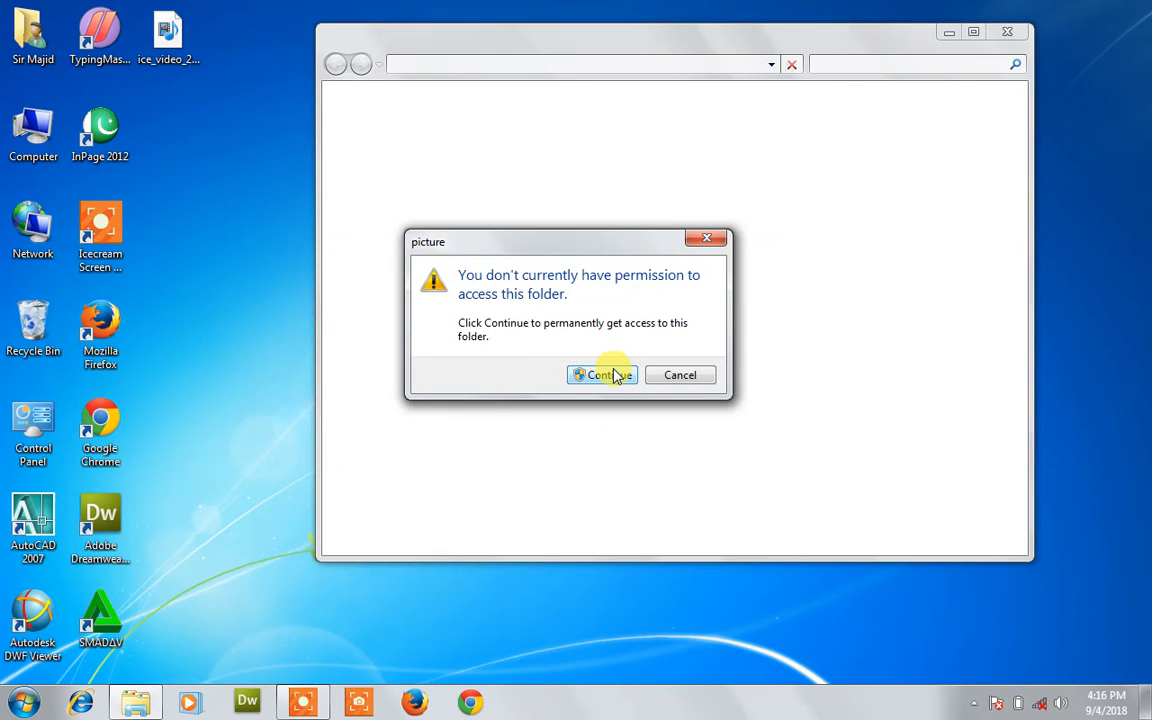
left_click(608, 375)
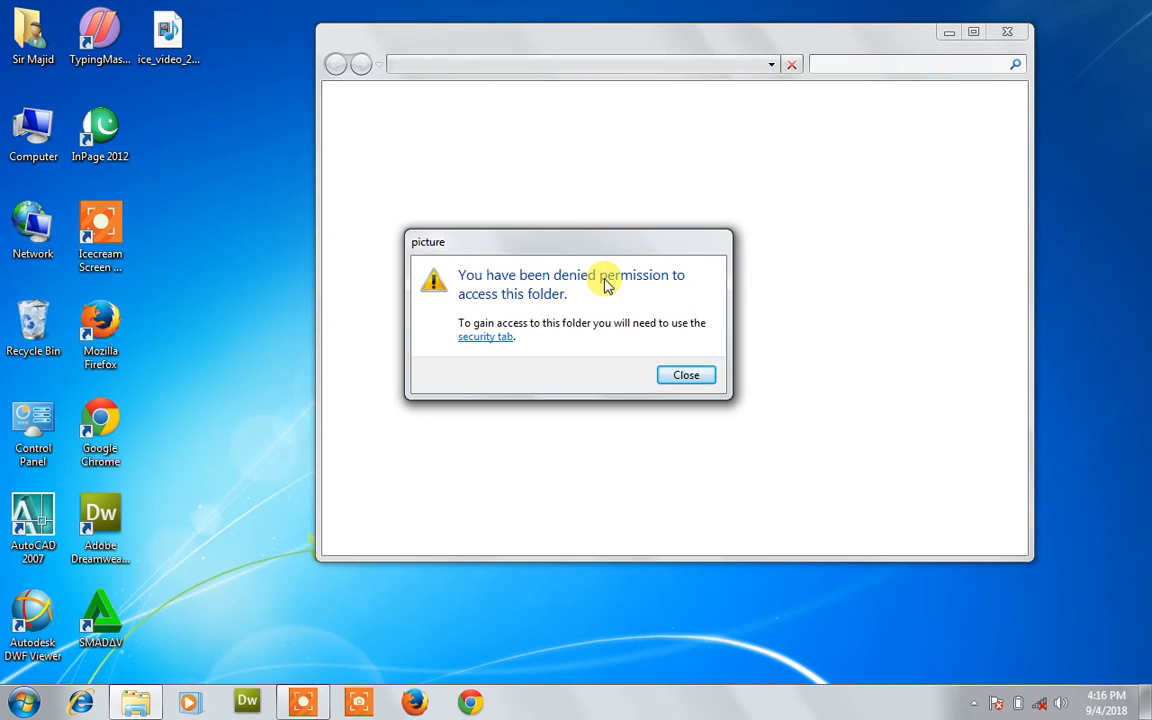
left_click(684, 375)
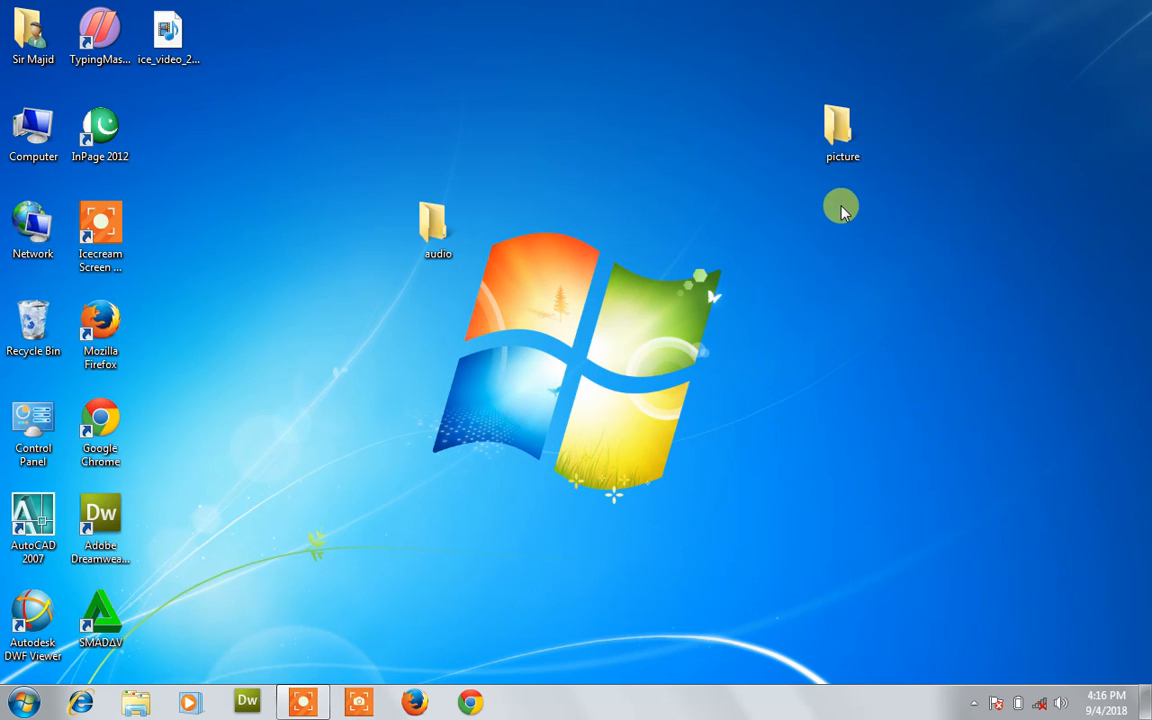
- Try to delete the picture folder with administrator permission, retry the deletion, and cancel it
left_click(842, 150)
right_click(842, 150)
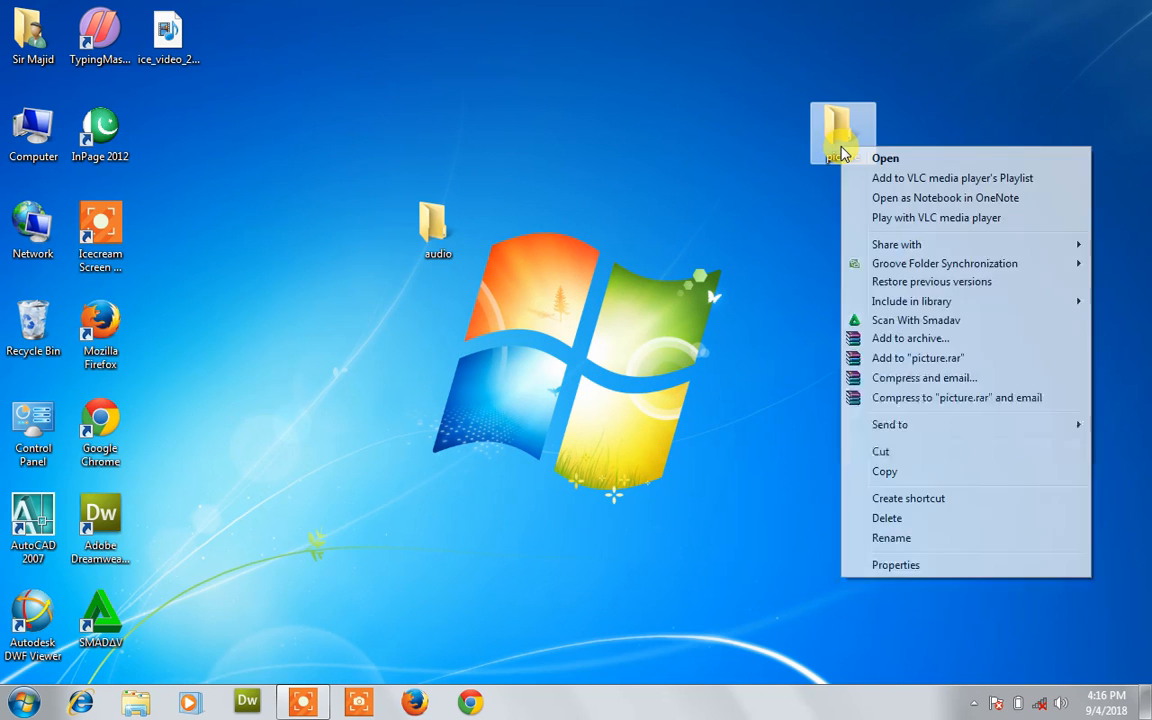
left_click(889, 516)
left_click(650, 423)
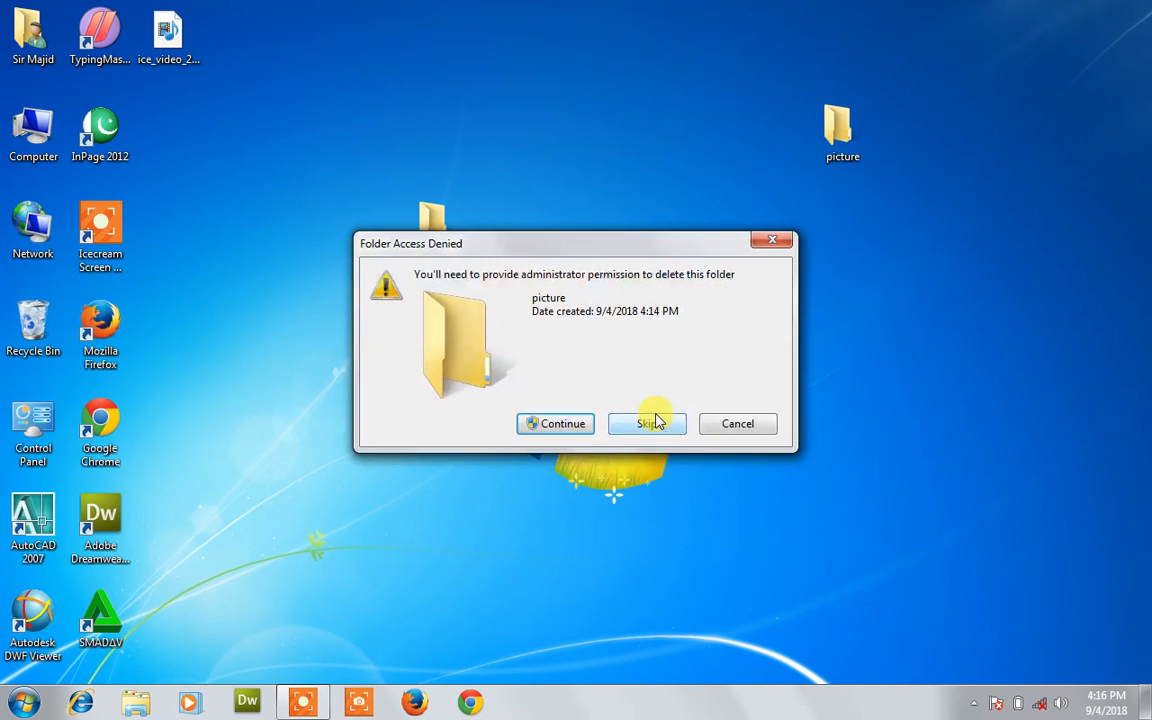
left_click(574, 424)
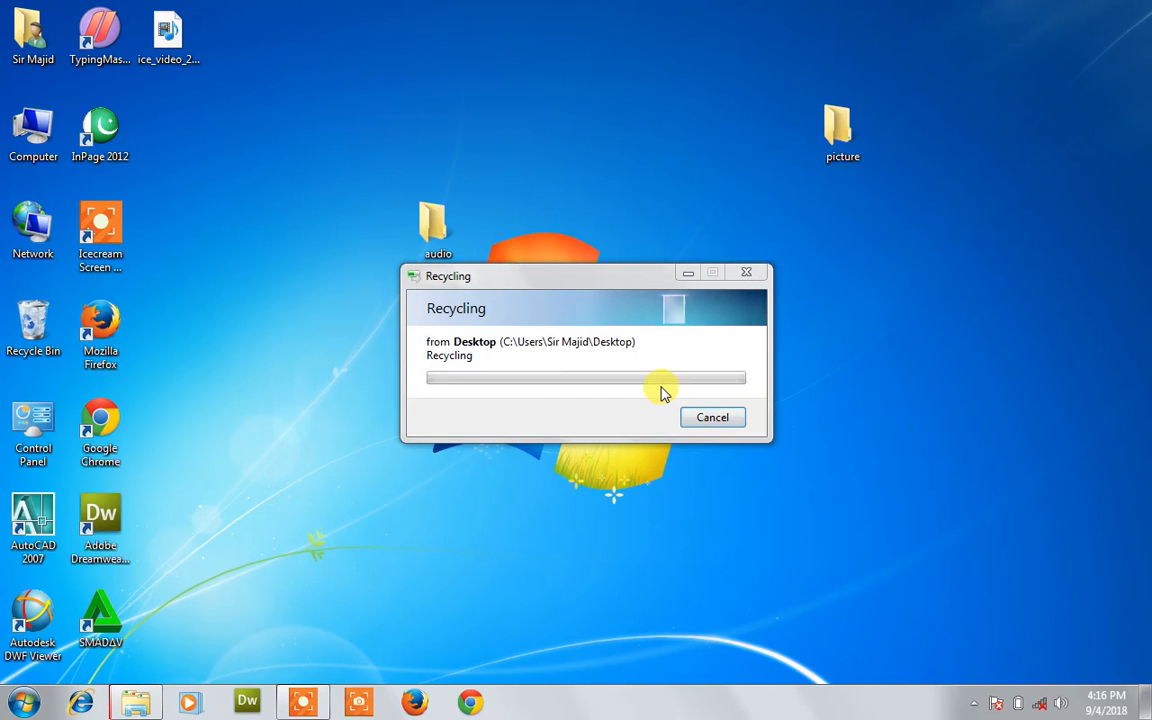
left_click(659, 443)
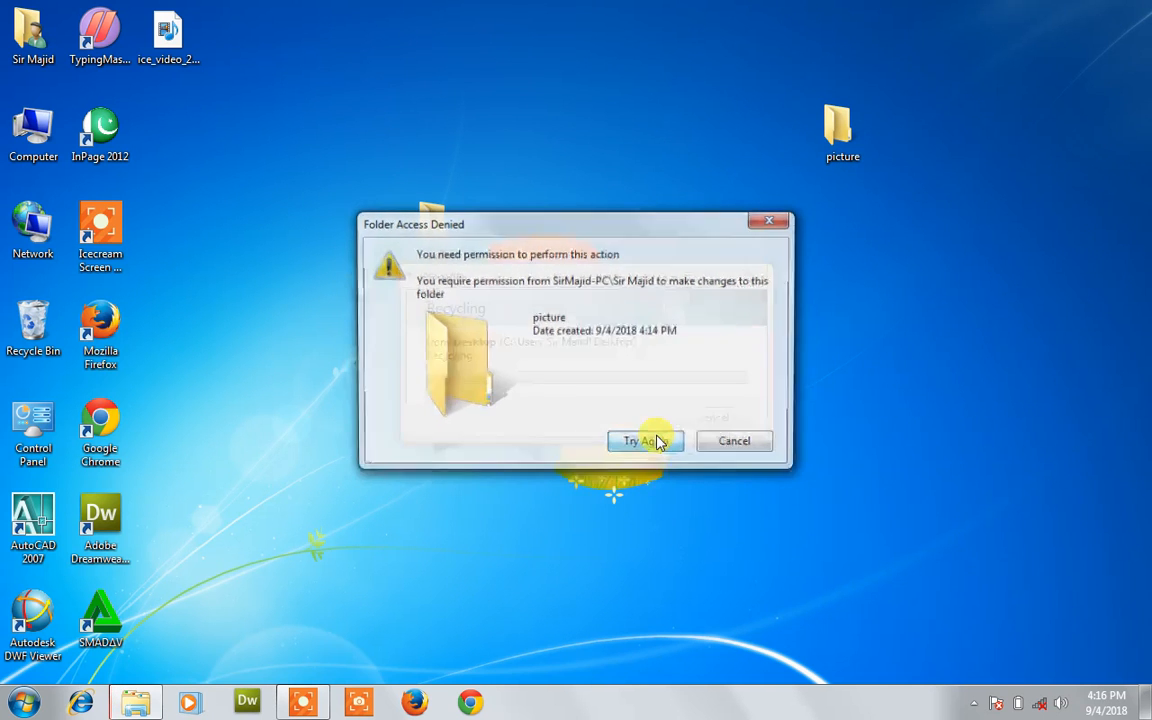
left_click(712, 446)
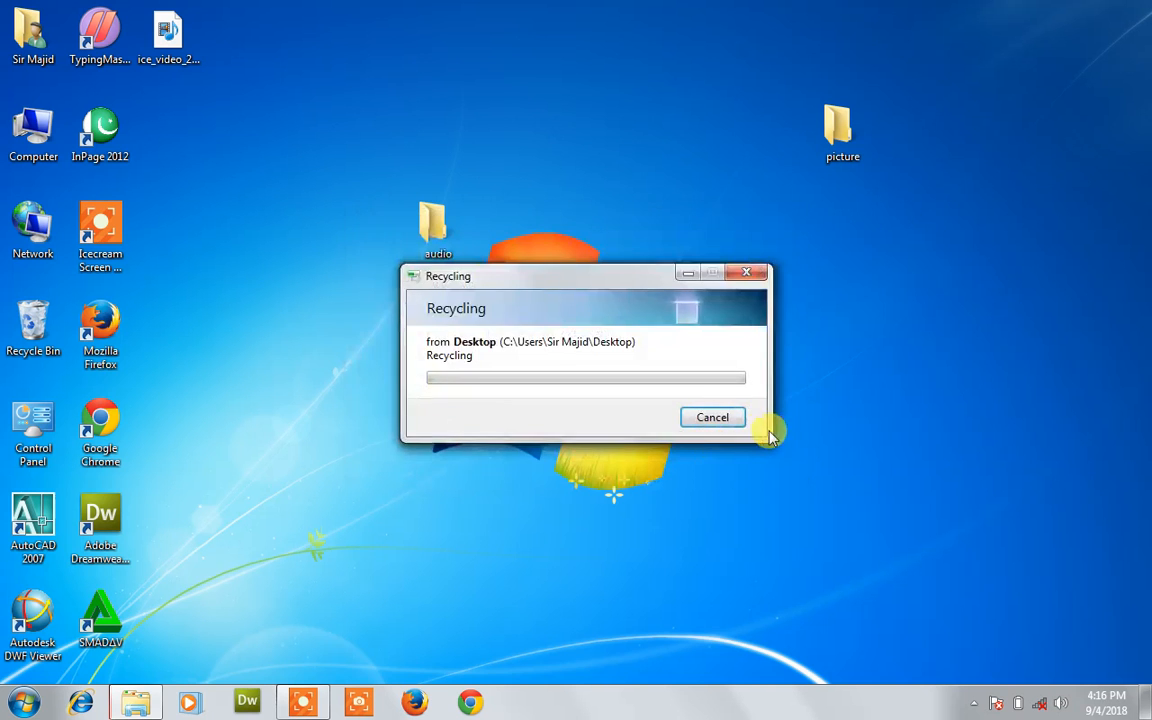
left_click(740, 419)
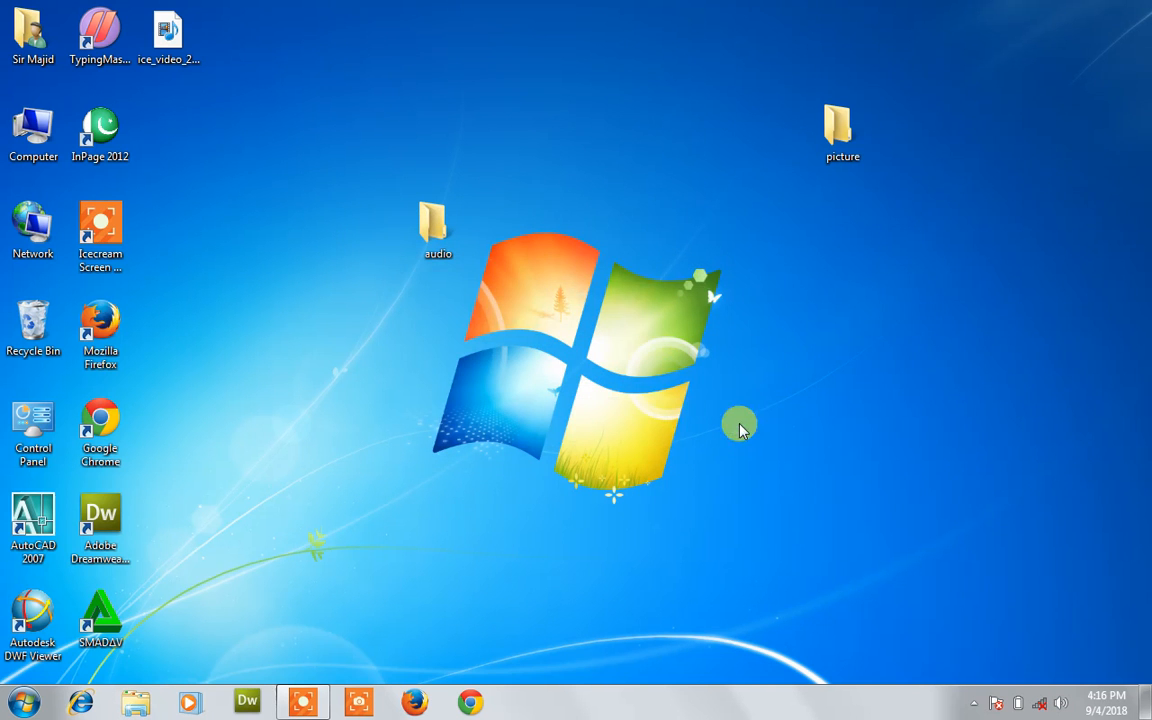
- Deny Full control of the audio folder to the Administrators group in its security permissions and accept the change
right_click(437, 229)
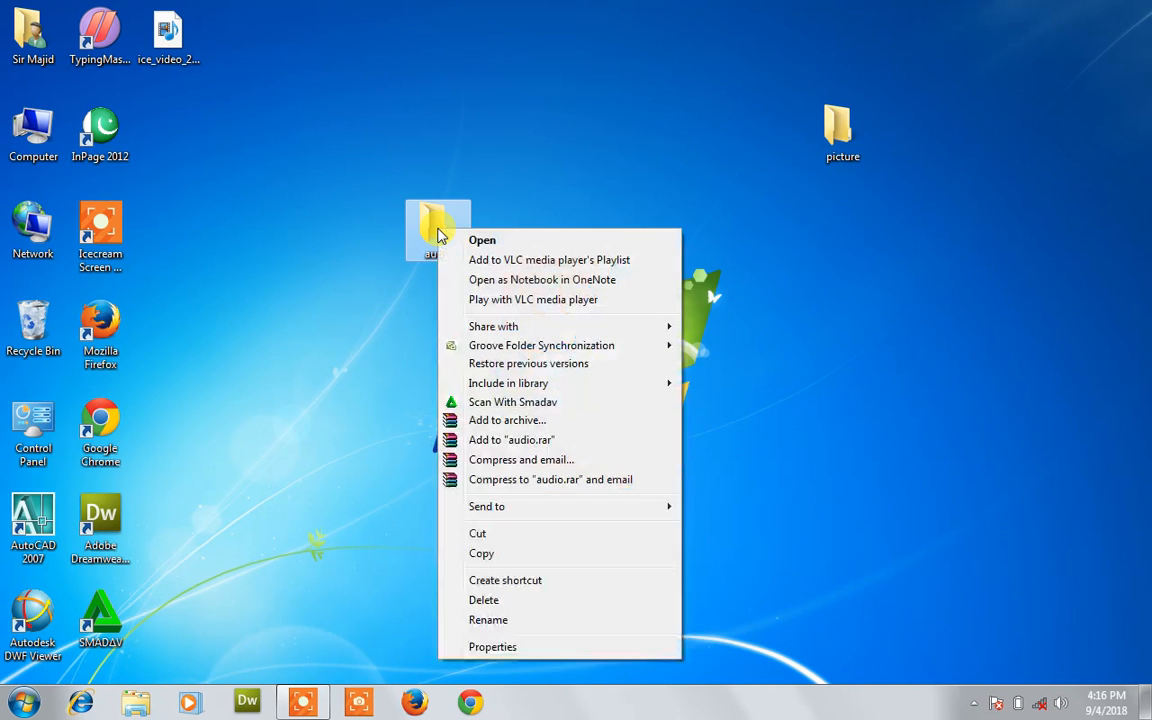
left_click(472, 645)
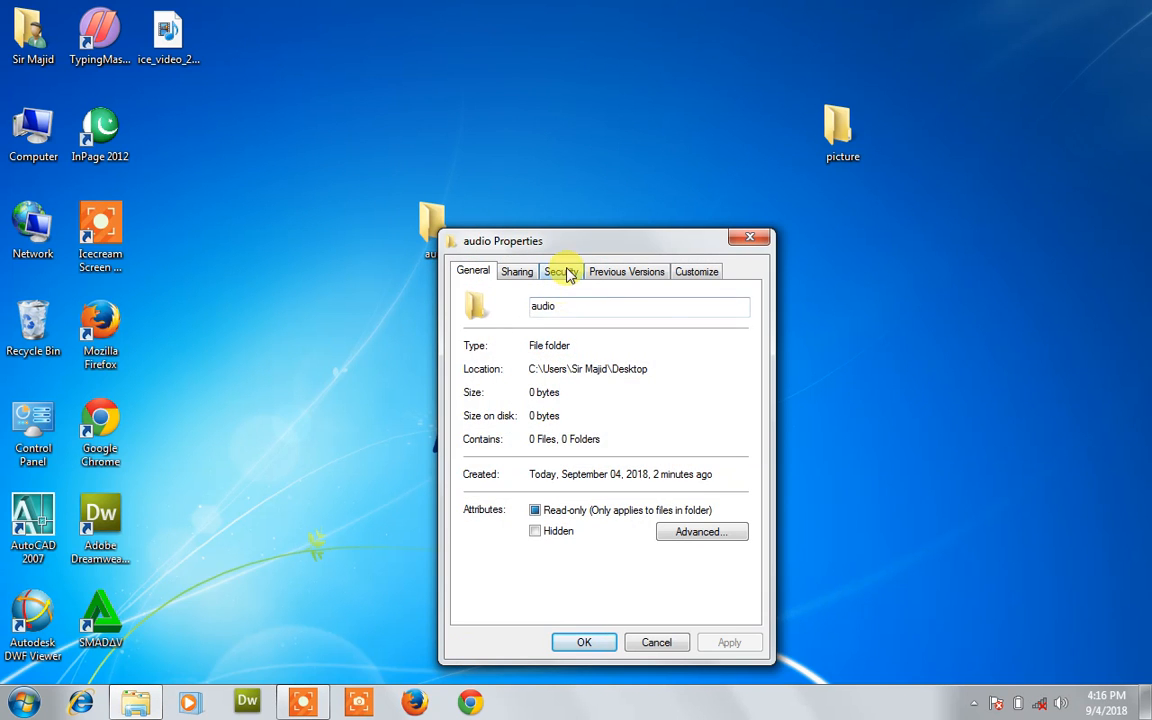
left_click(561, 271)
left_click(565, 376)
left_click(707, 423)
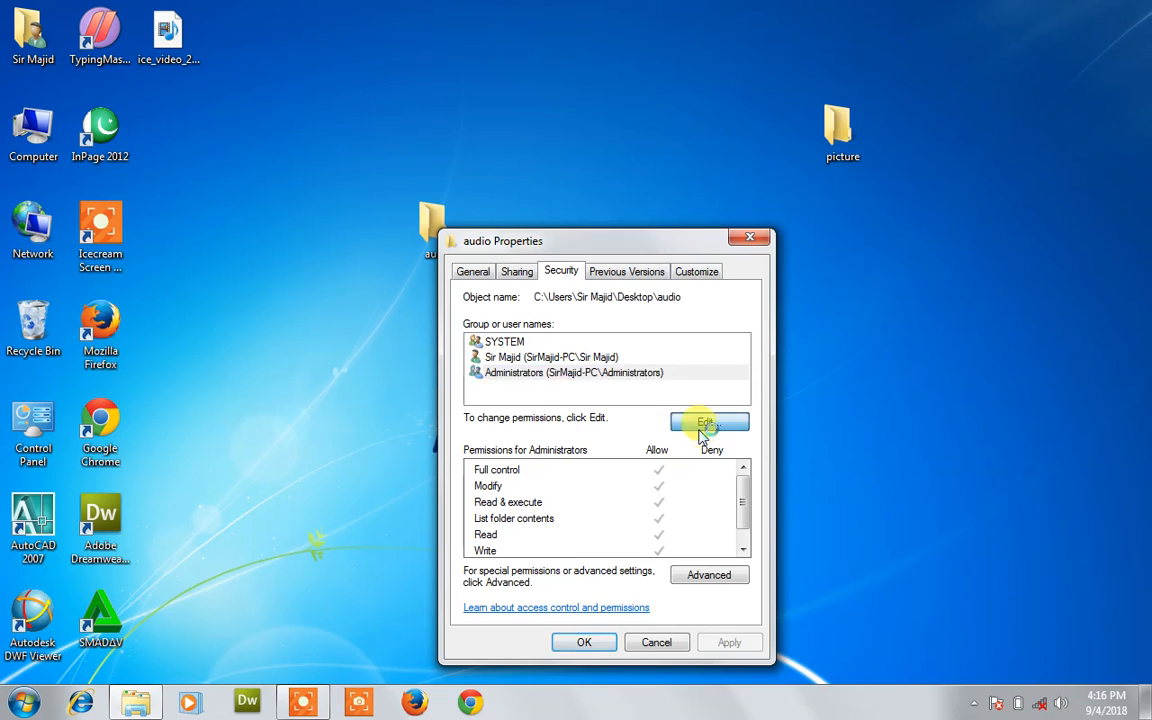
left_click(611, 418)
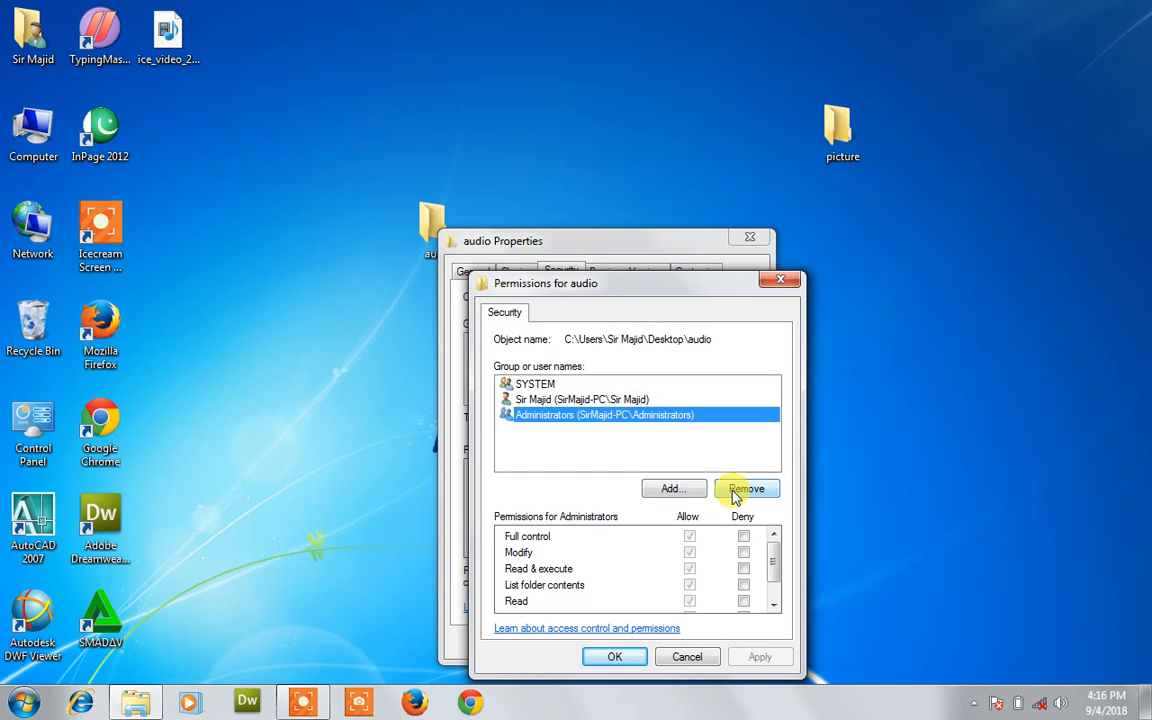
left_click(743, 536)
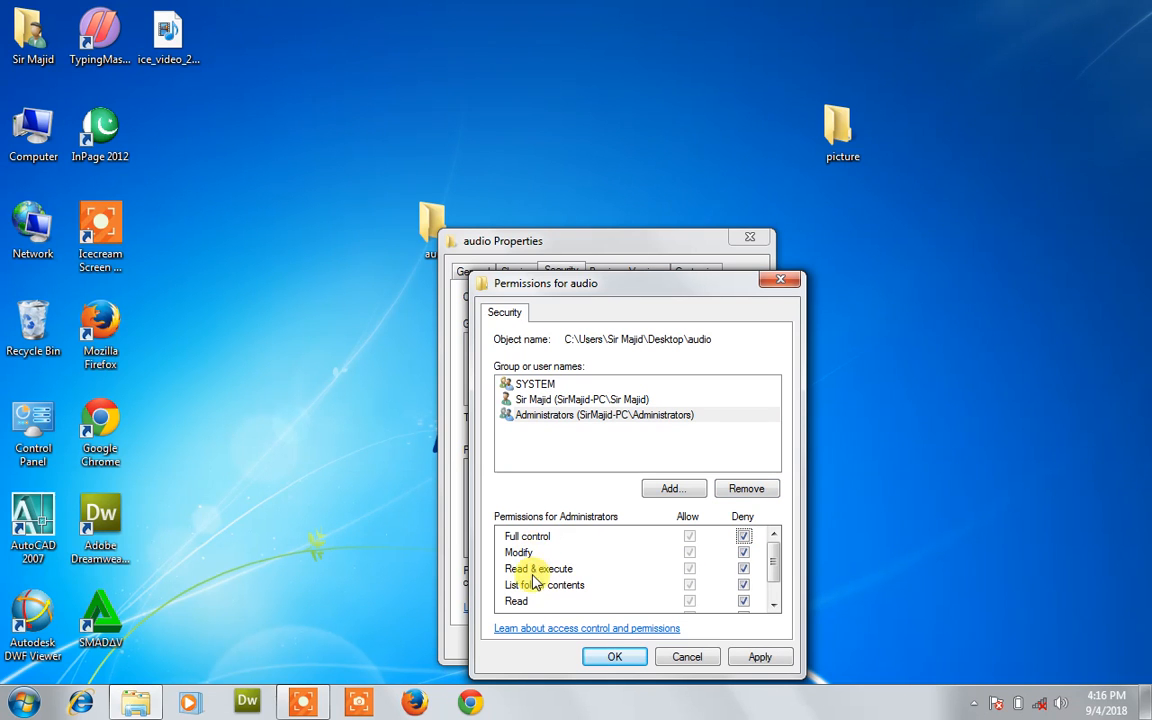
left_click_drag(779, 552, 774, 571)
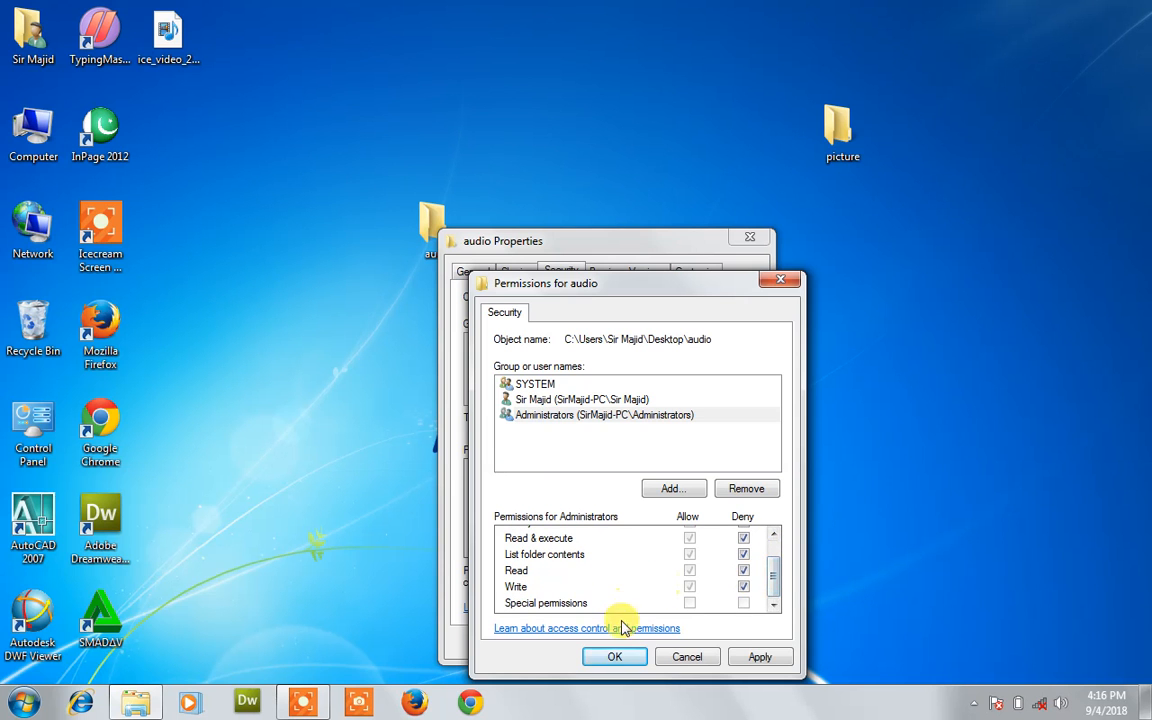
left_click(614, 656)
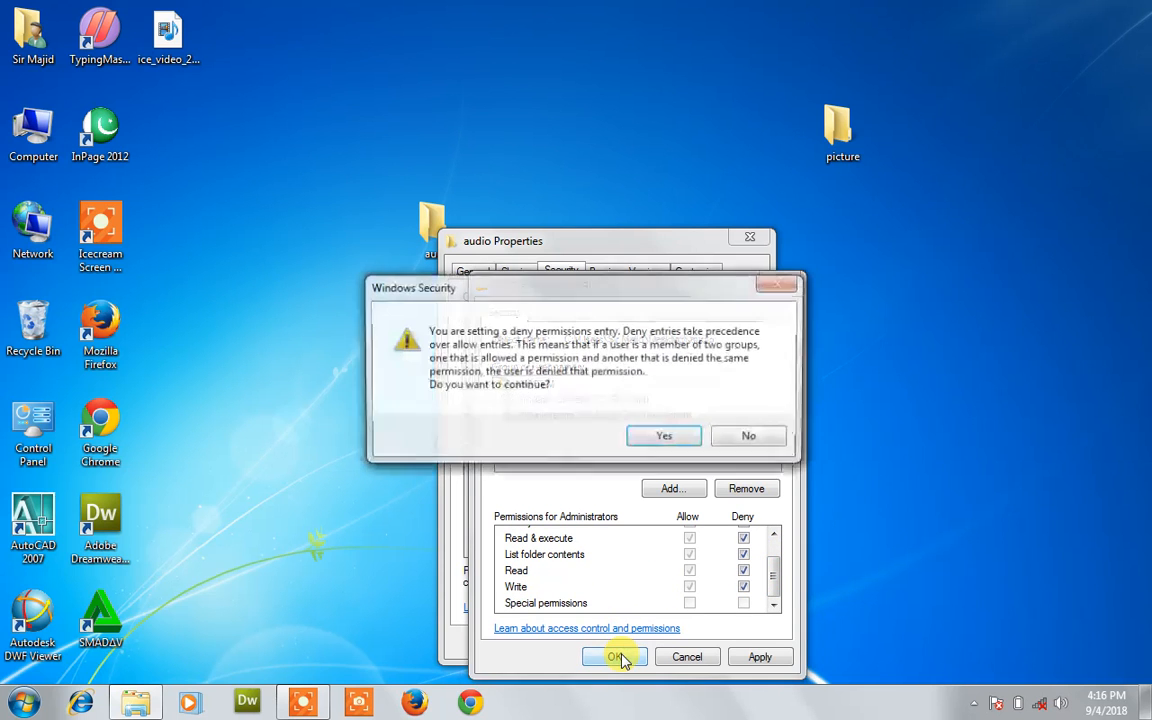
left_click(672, 436)
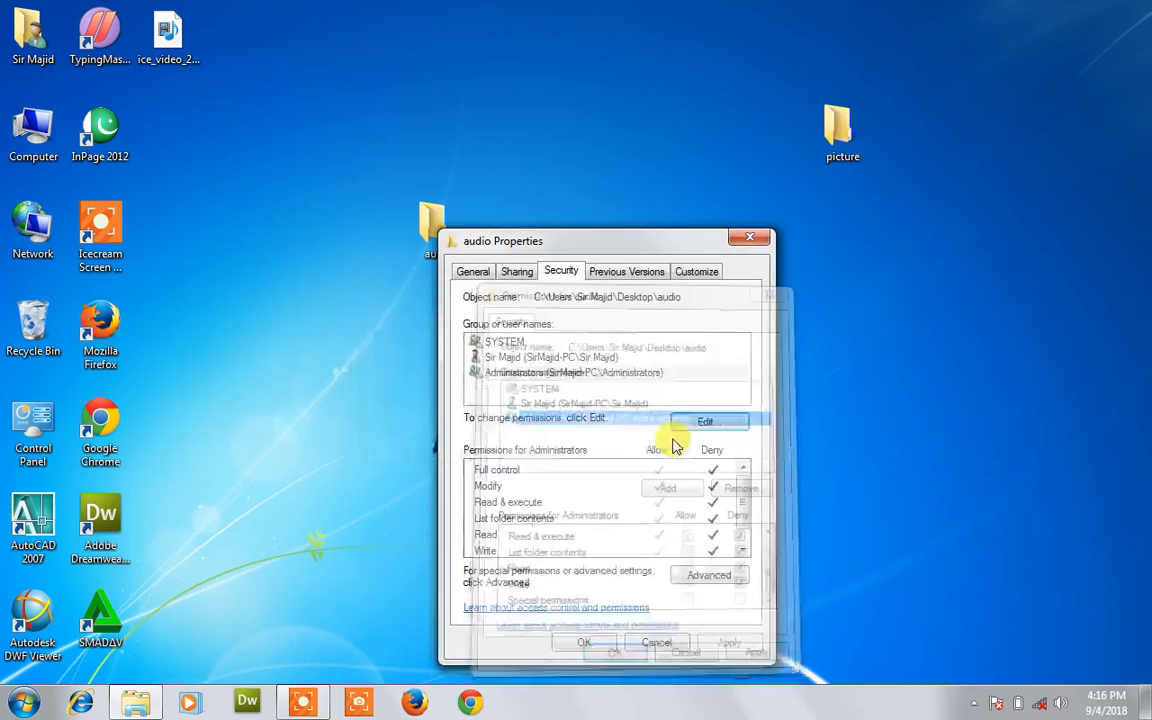
left_click(612, 646)
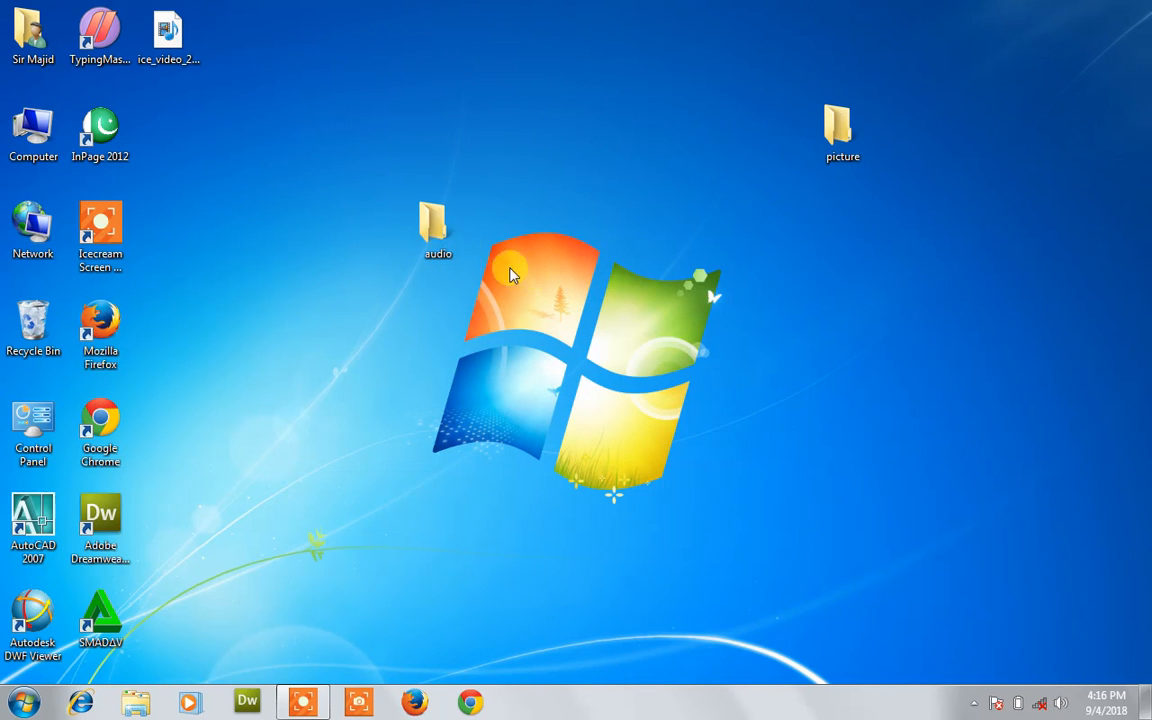
- Try to open the audio folder by requesting permanent access, and dismiss the attempt
double_click(456, 240)
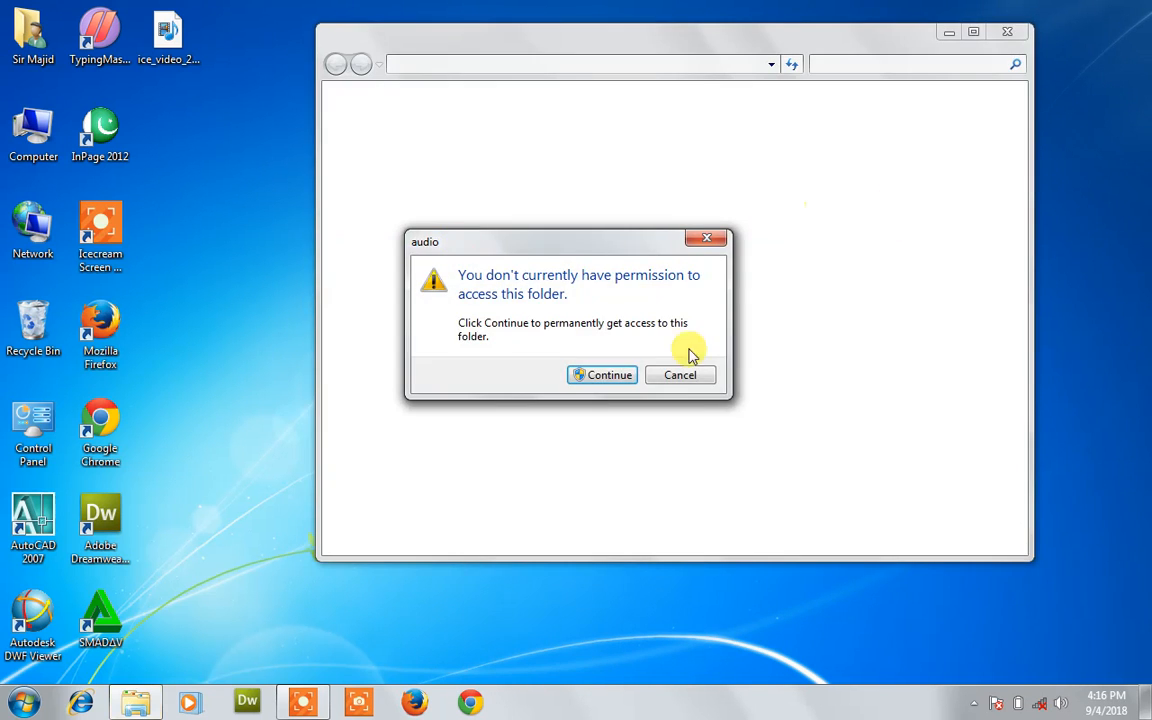
left_click(610, 376)
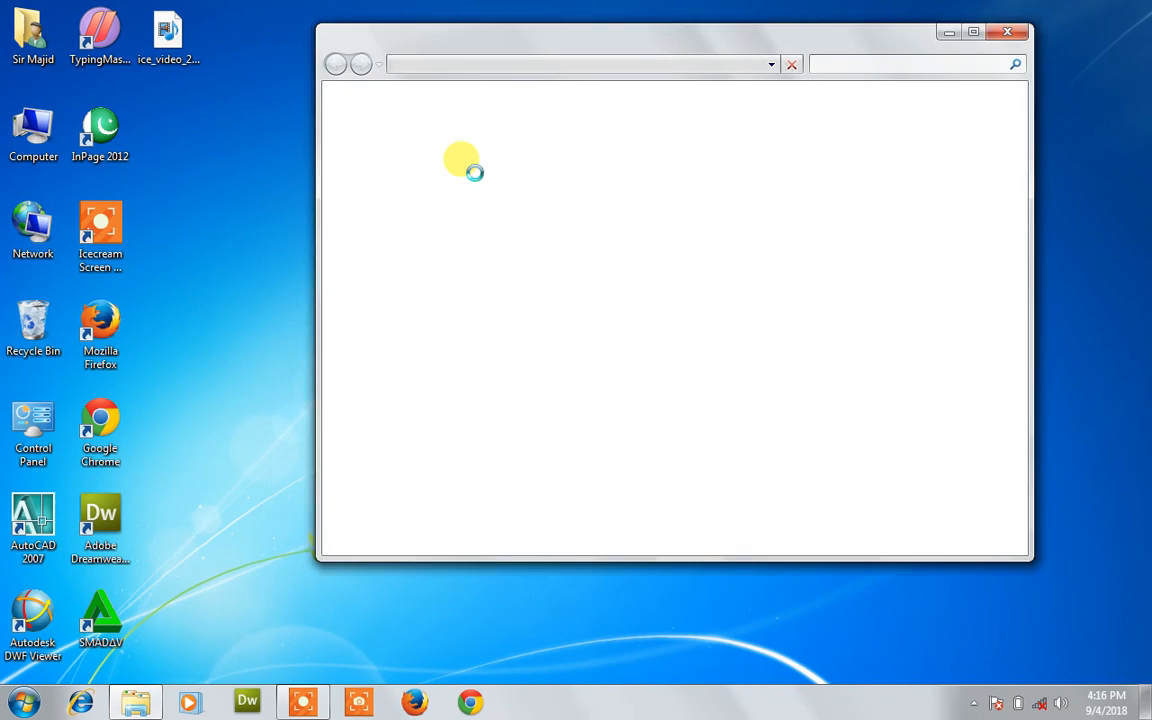
left_click(699, 375)
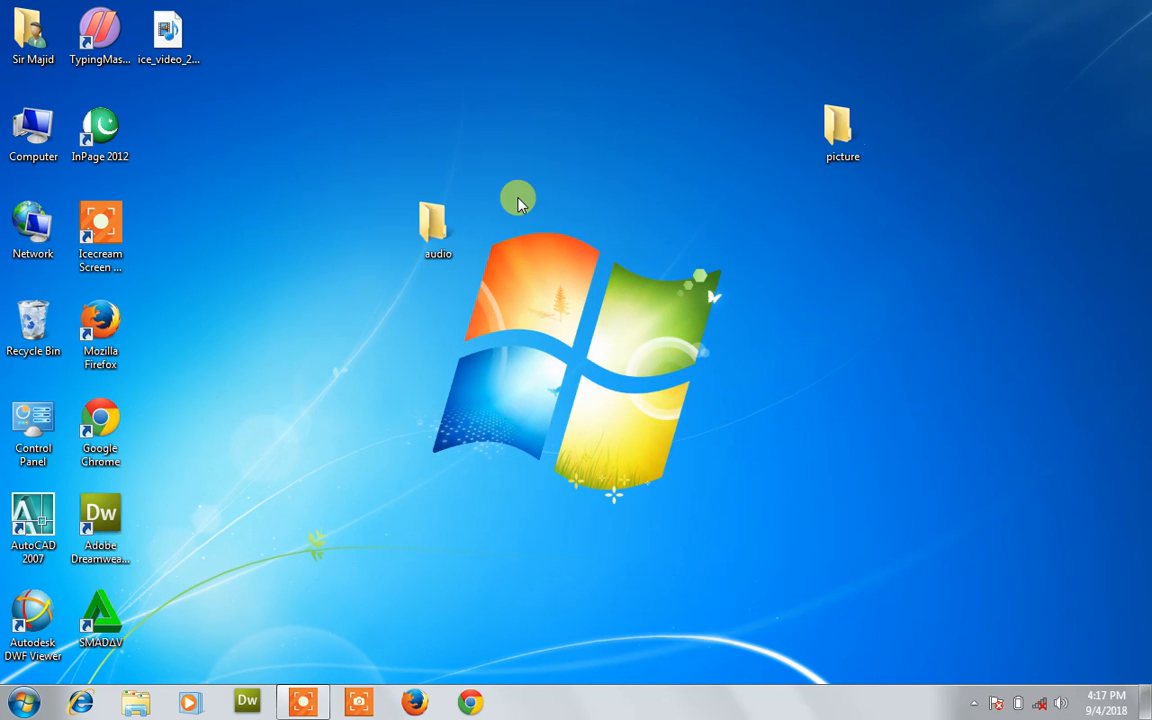
- Remove the Administrators group's deny permissions from the audio folder's security settings and accept the change
right_click(445, 218)
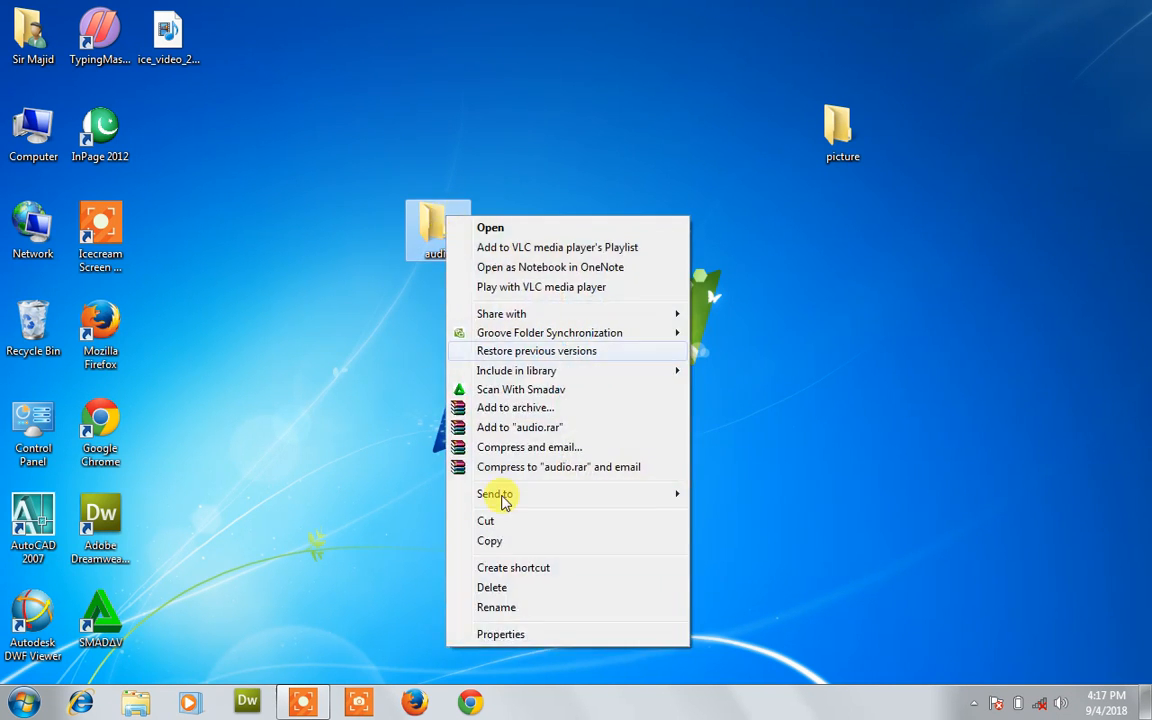
left_click(507, 634)
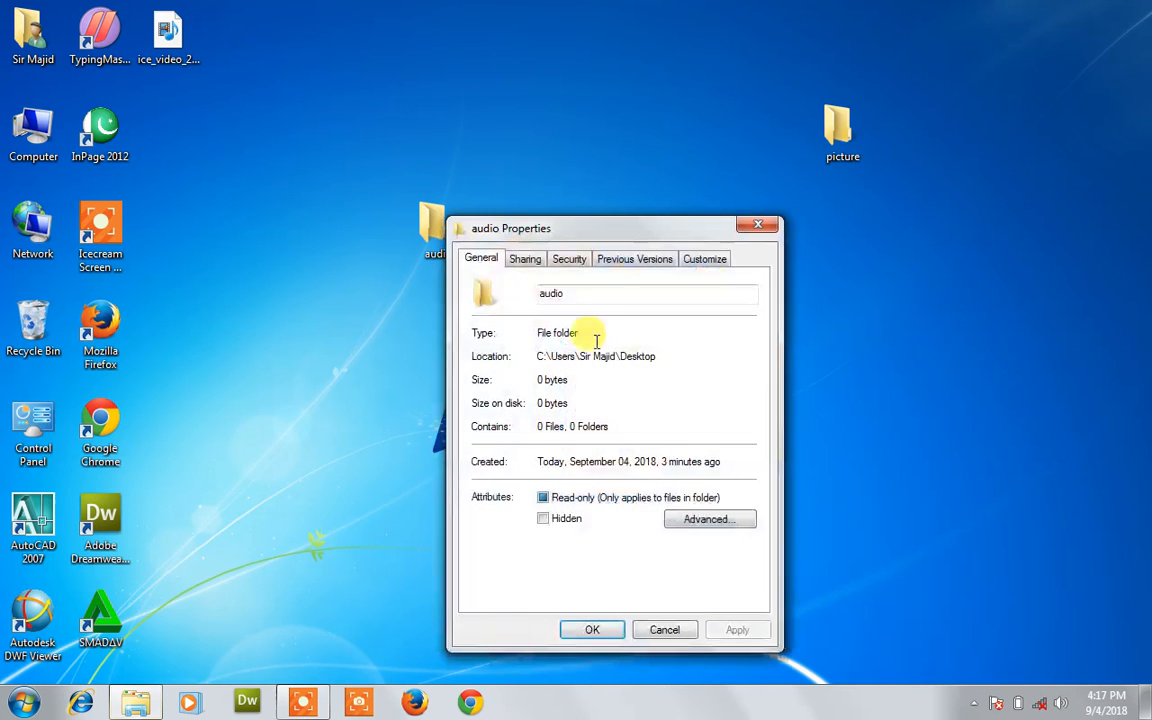
left_click(582, 266)
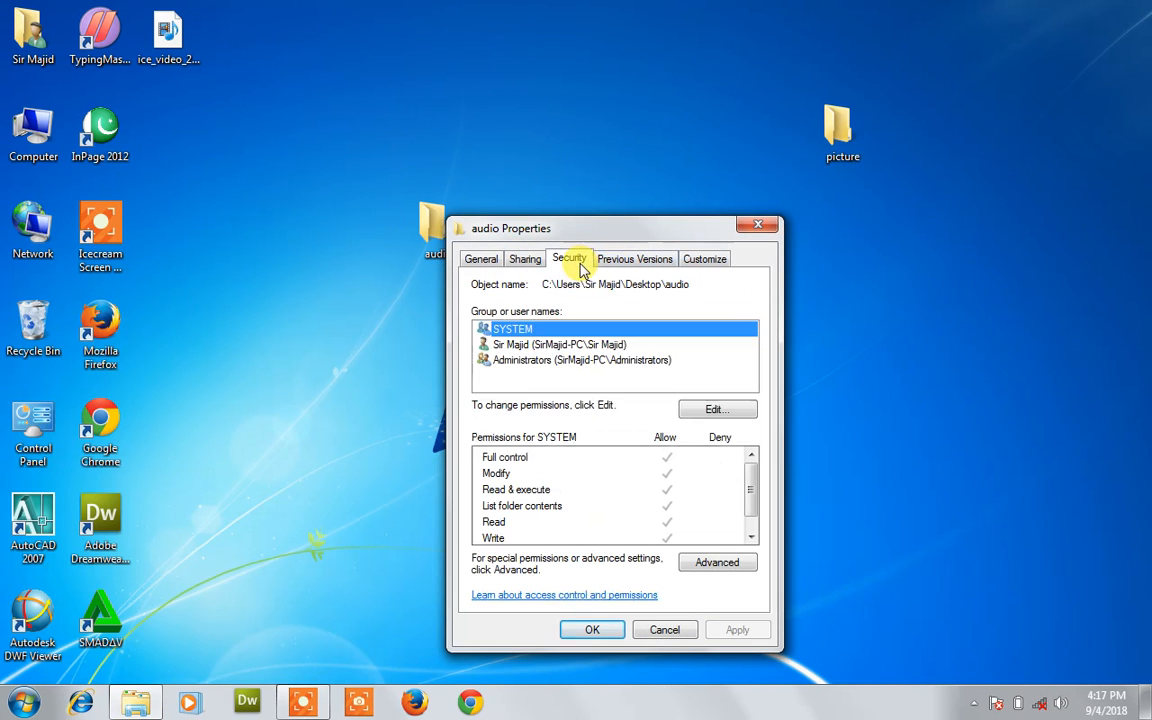
left_click(558, 361)
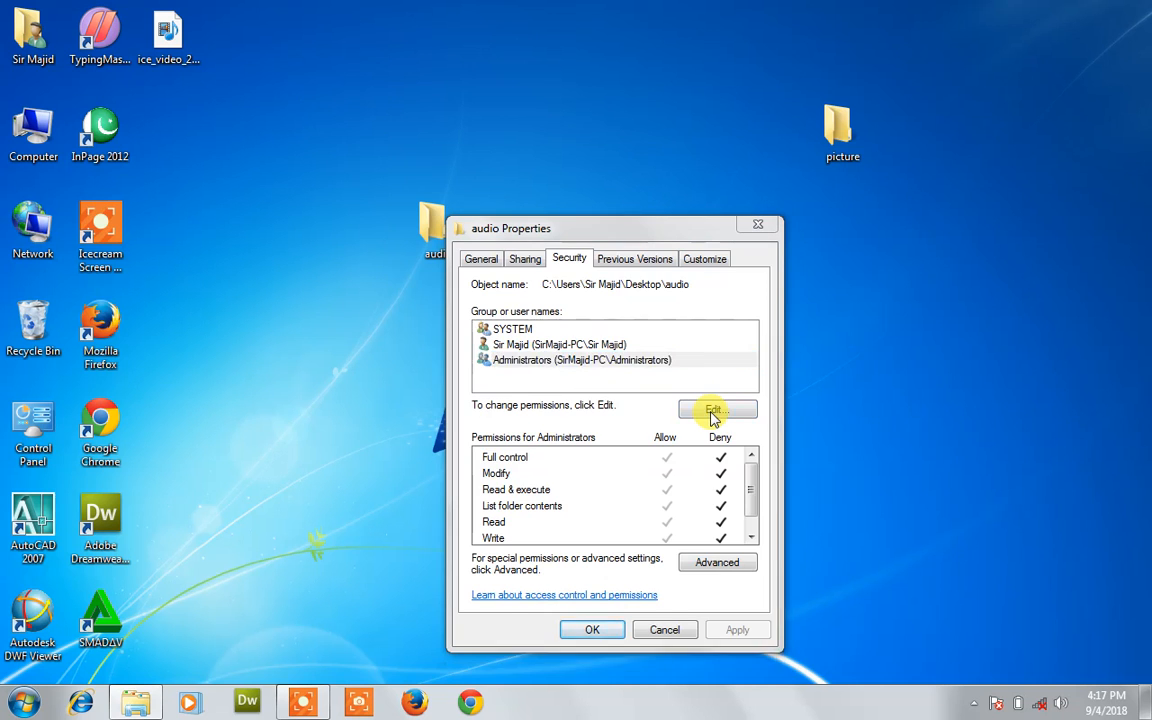
left_click(712, 412)
left_click(615, 416)
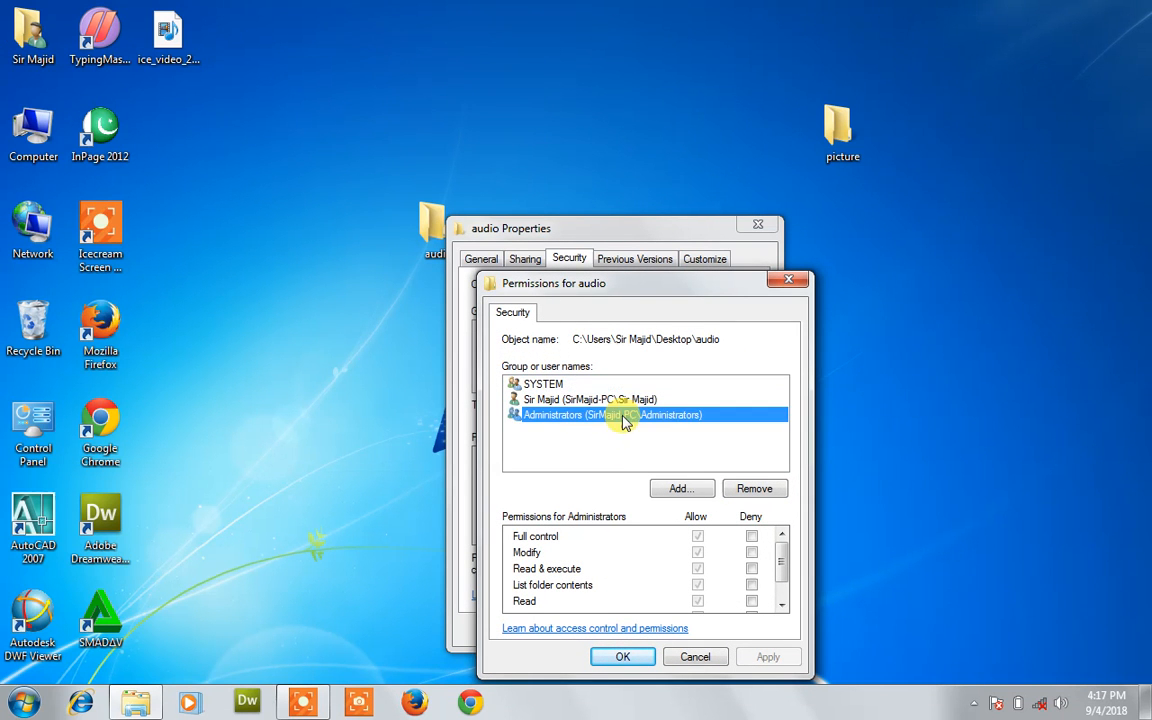
left_click(751, 569)
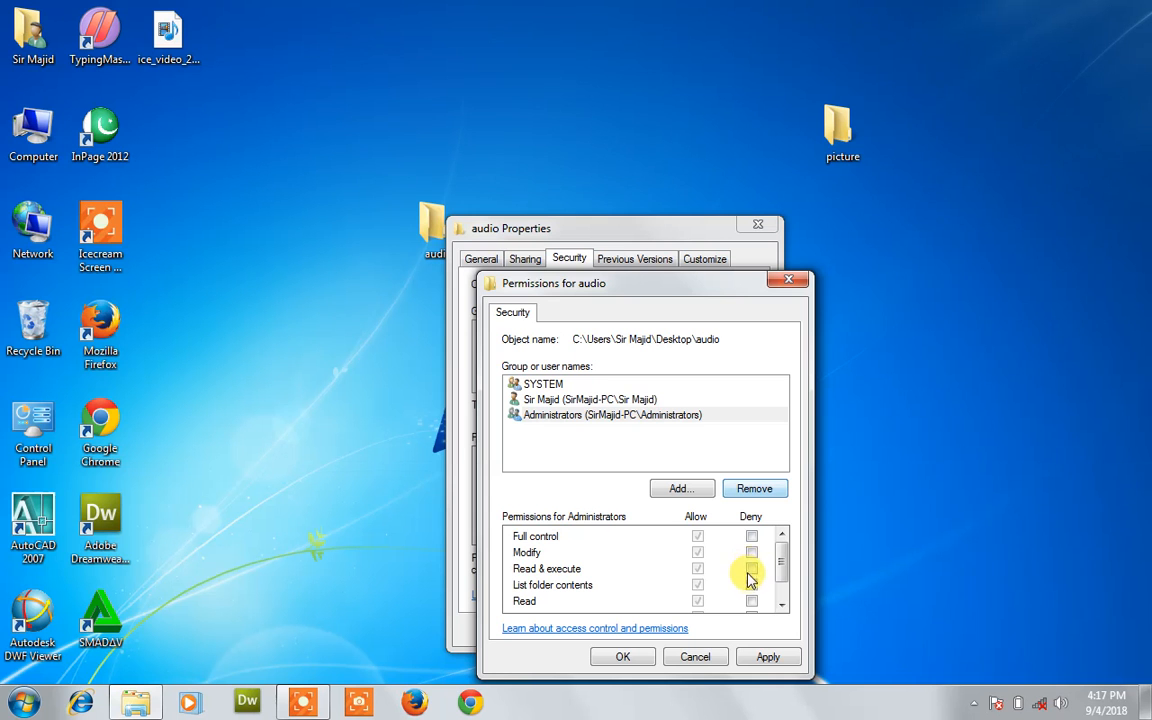
left_click(628, 652)
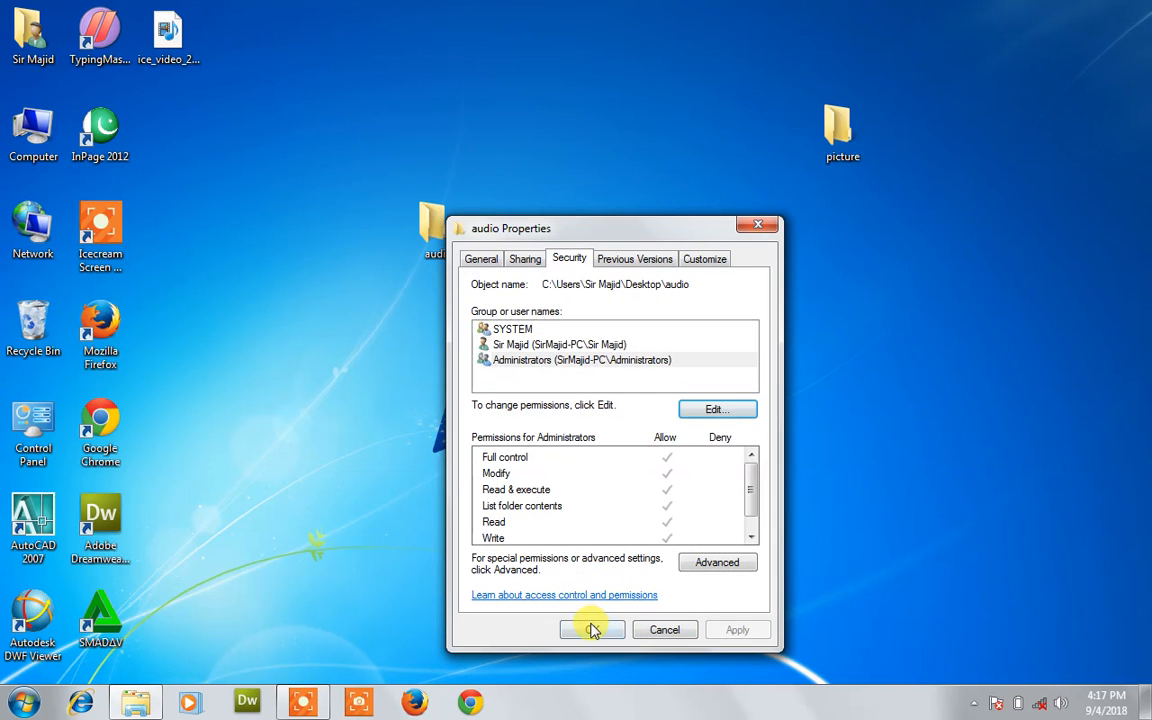
left_click(590, 629)
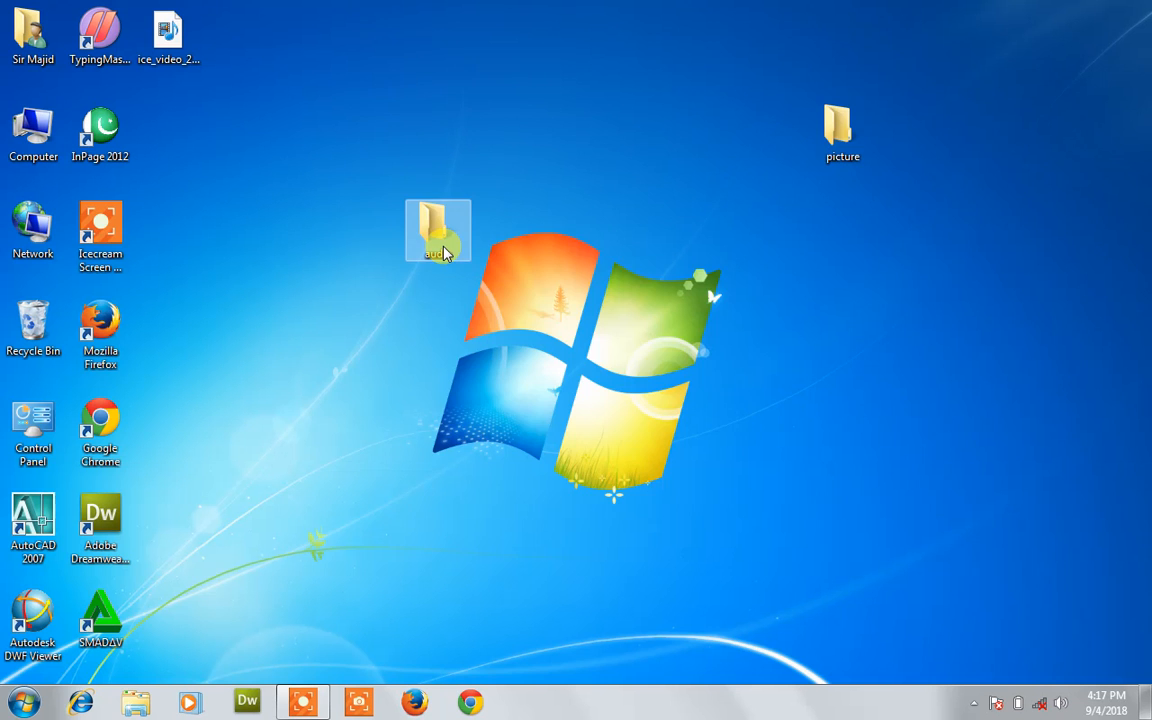
- Open the audio folder to check access and close it, and try to open the picture folder by requesting permanent access
double_click(440, 240)
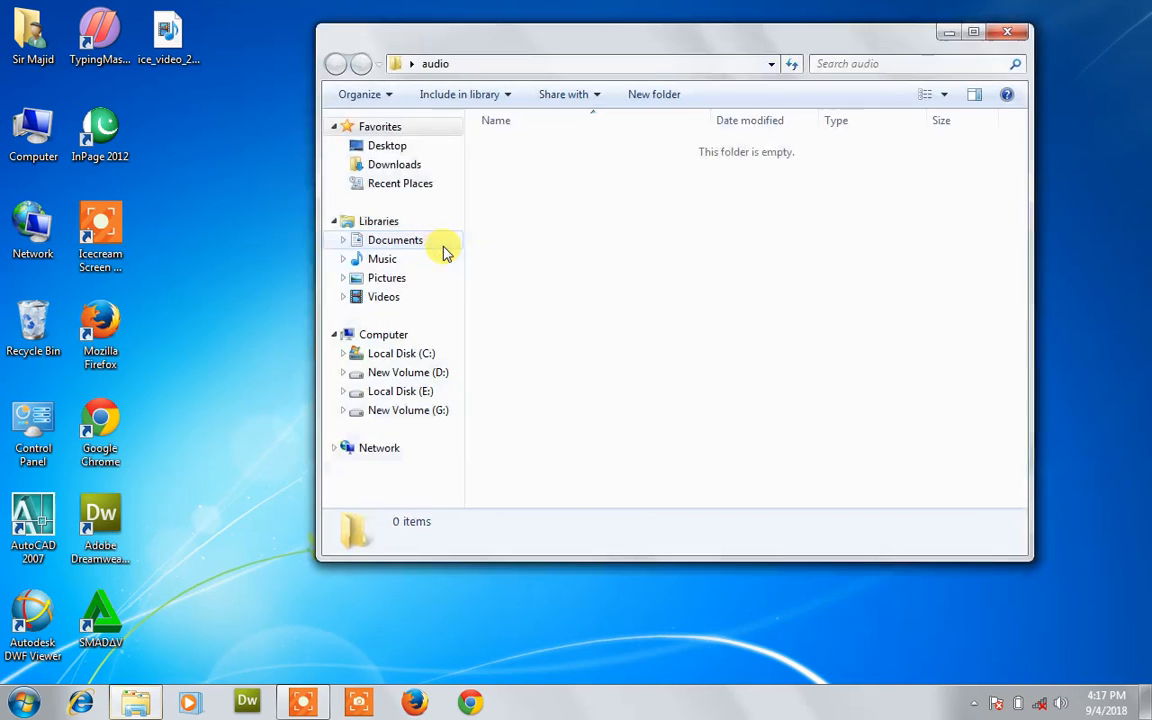
left_click(1007, 35)
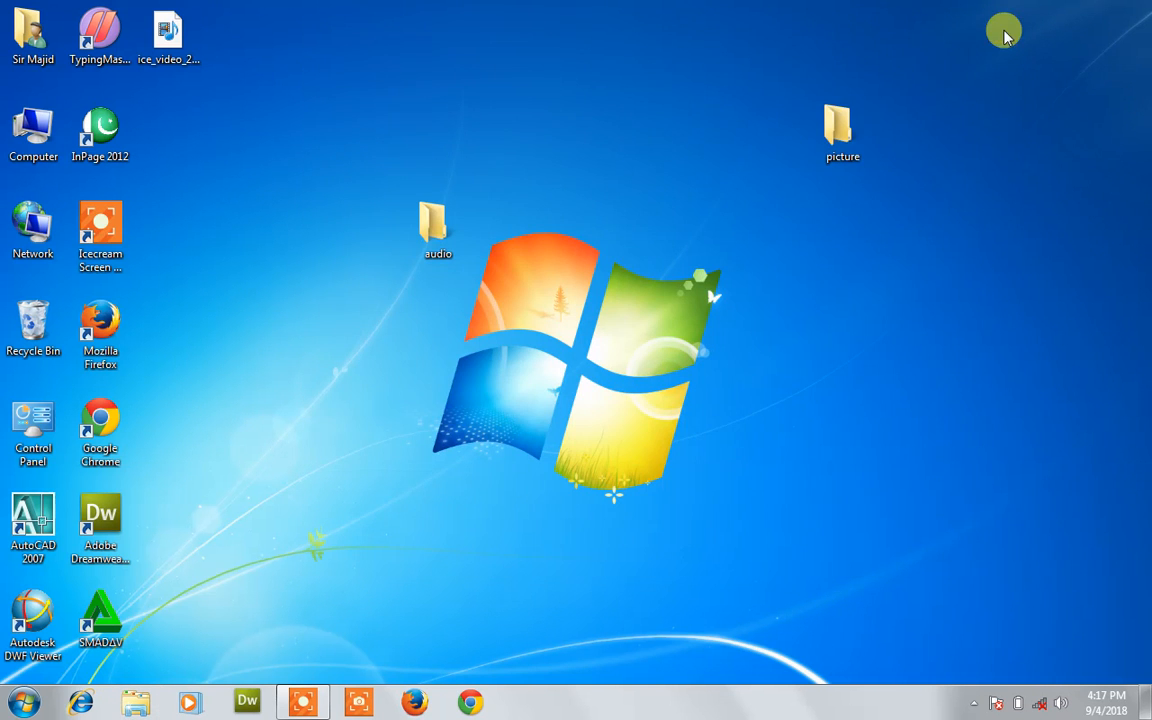
double_click(845, 140)
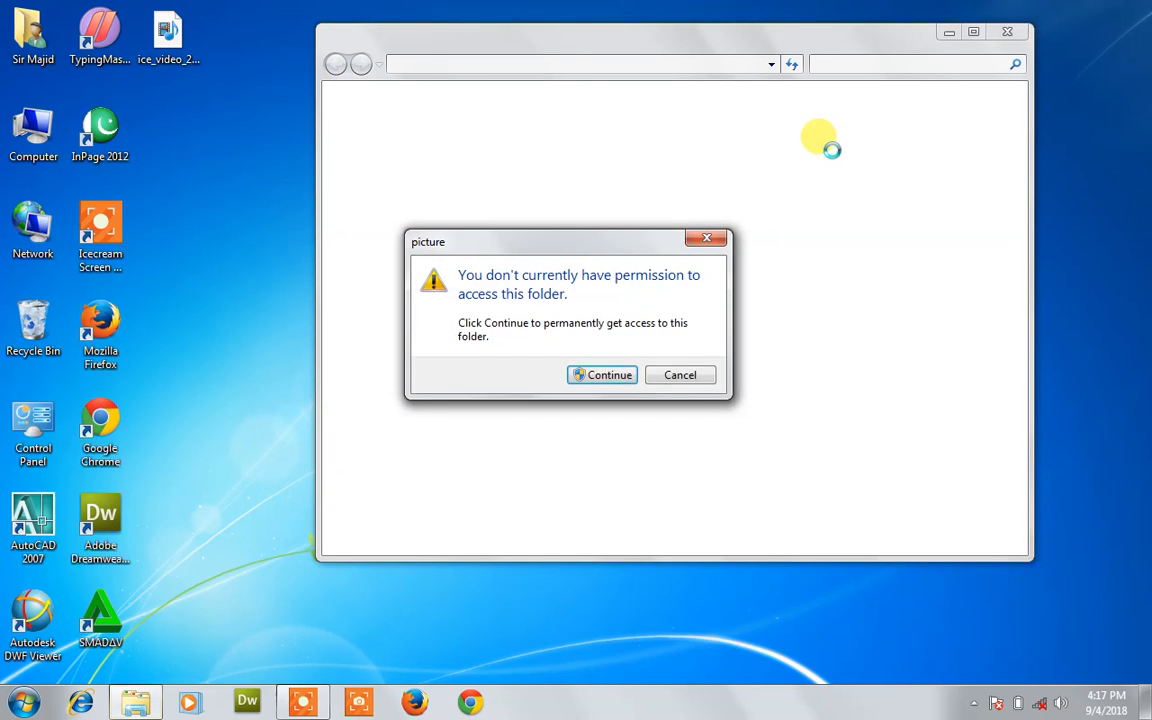
left_click(605, 376)
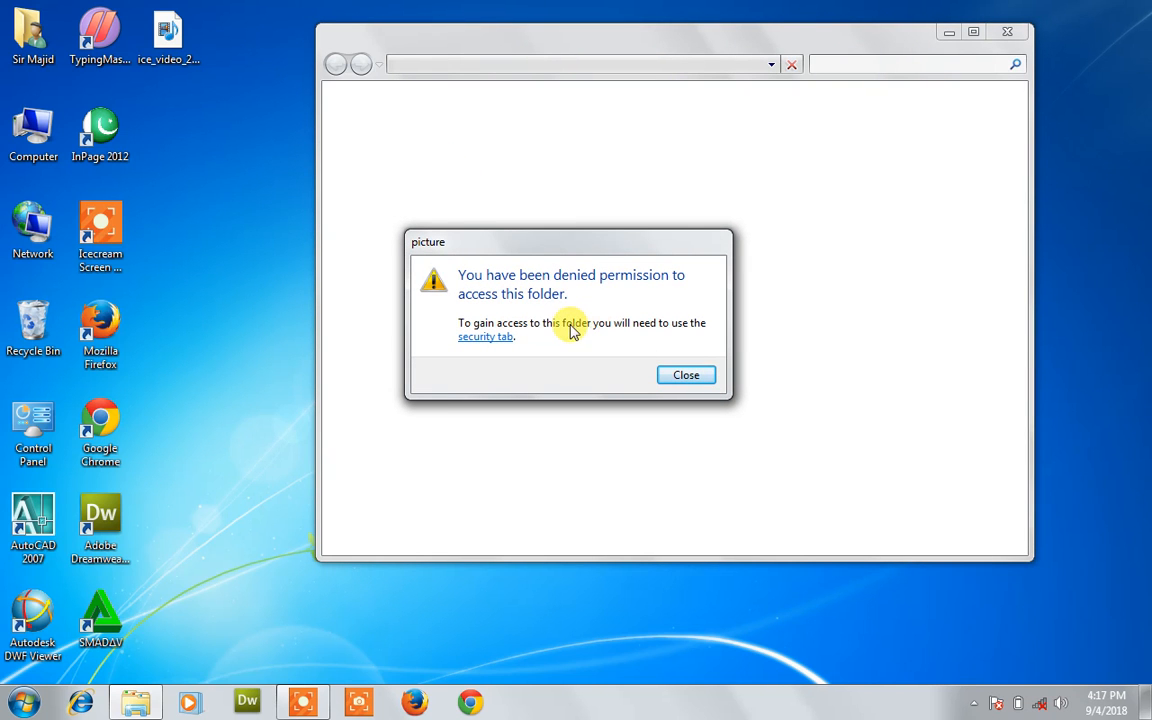
- Remove the Administrators group's deny permissions from the picture folder's security settings, and open the folder to check access before closing it
left_click(485, 340)
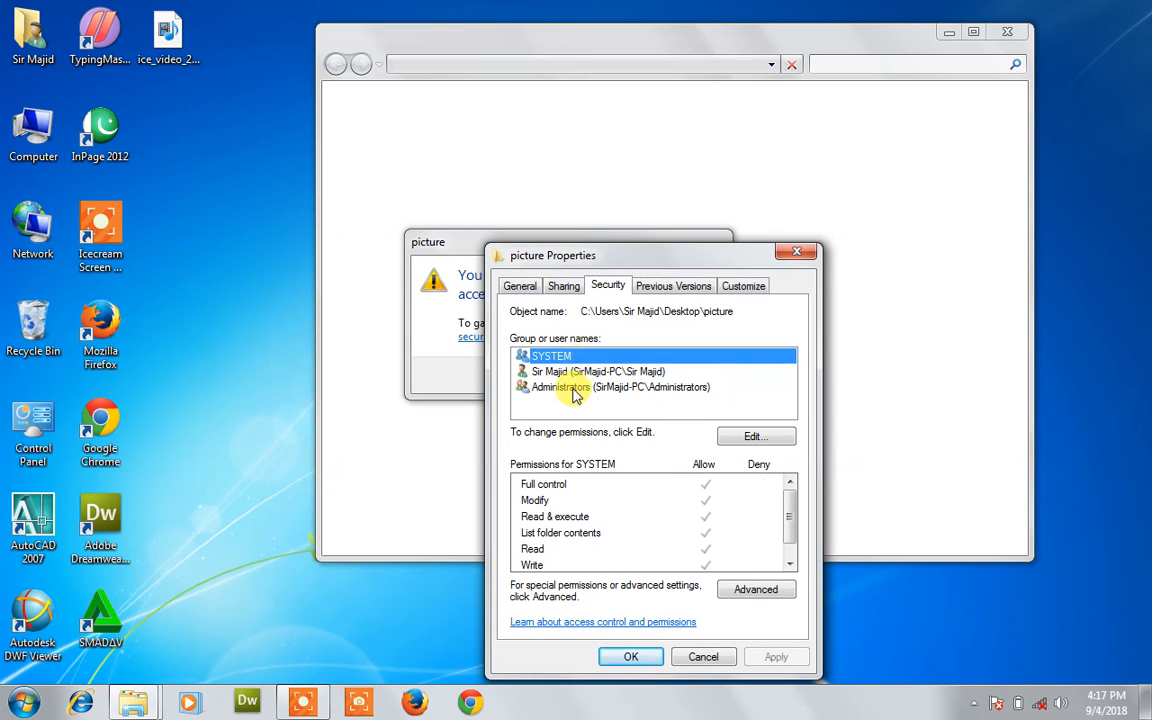
left_click(575, 392)
left_click(740, 437)
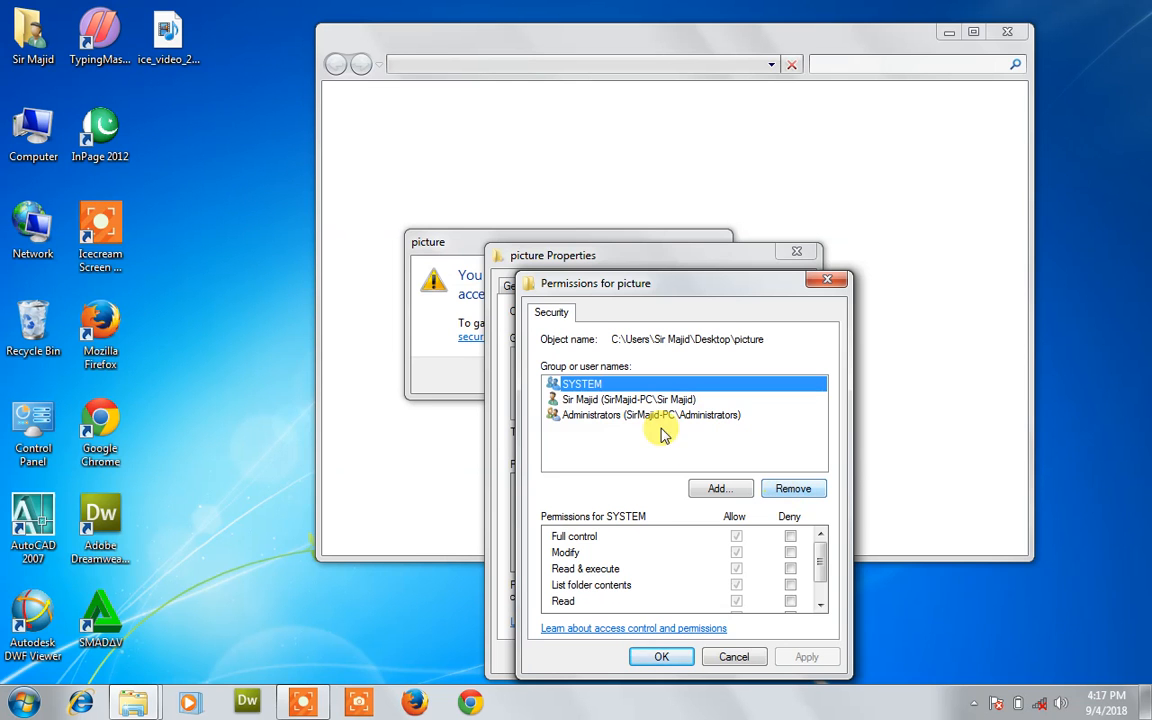
left_click(617, 416)
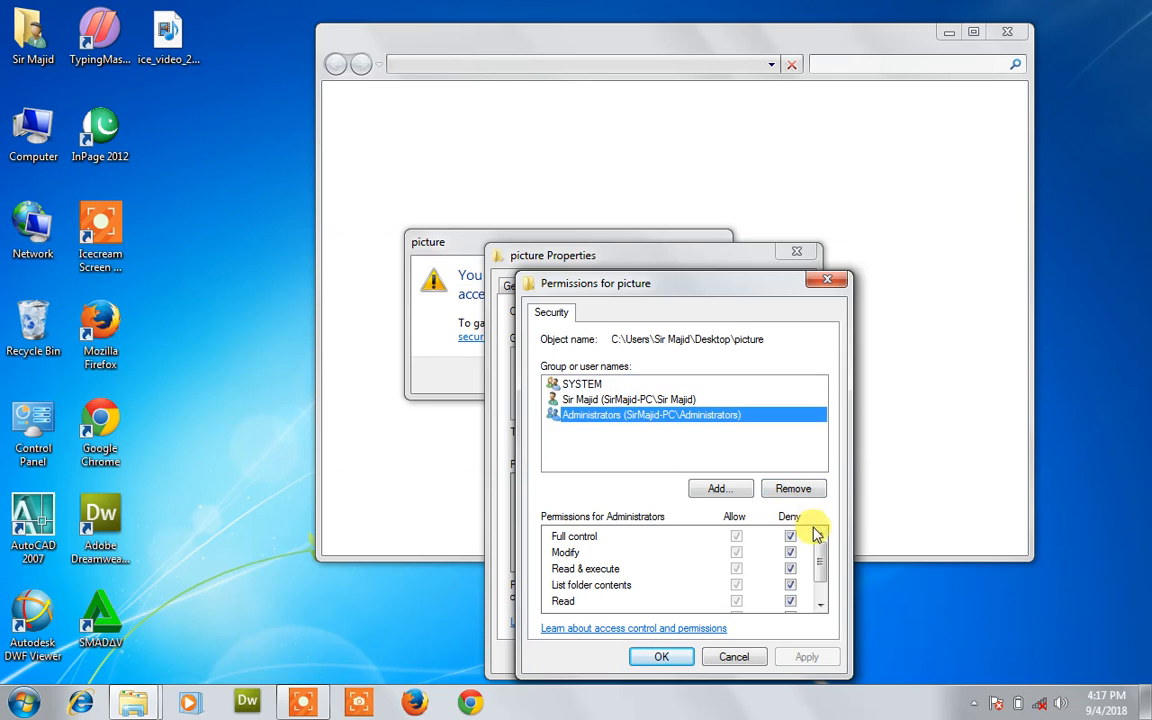
left_click(798, 492)
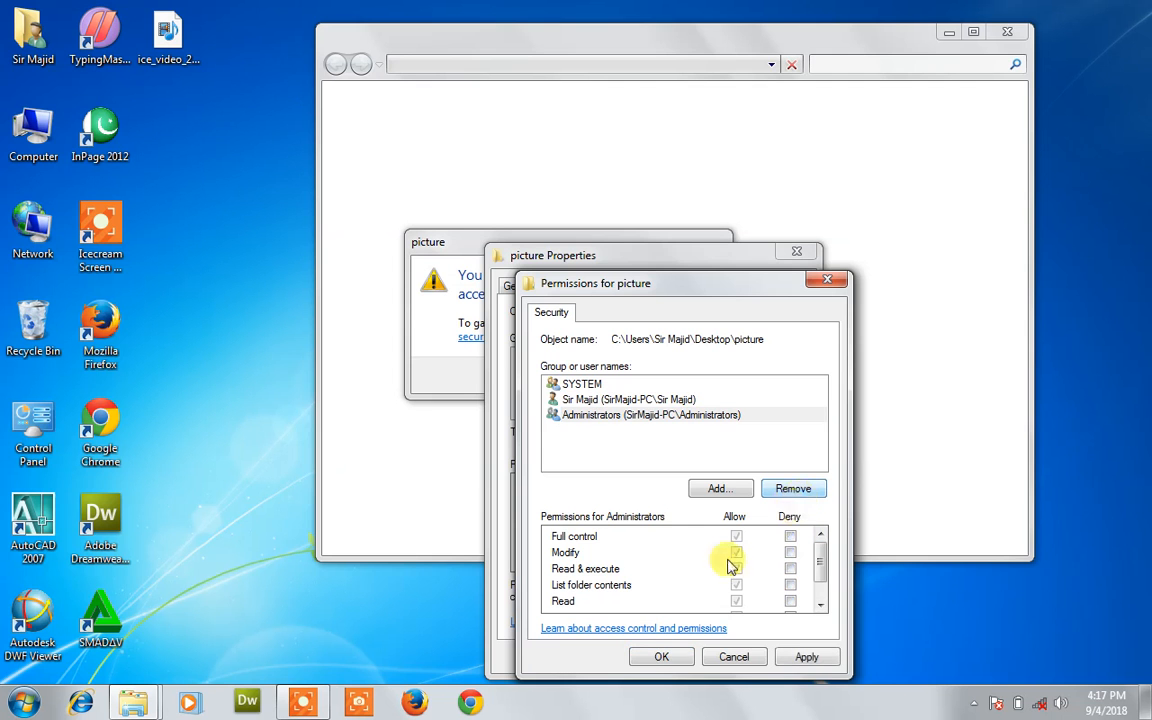
left_click(646, 655)
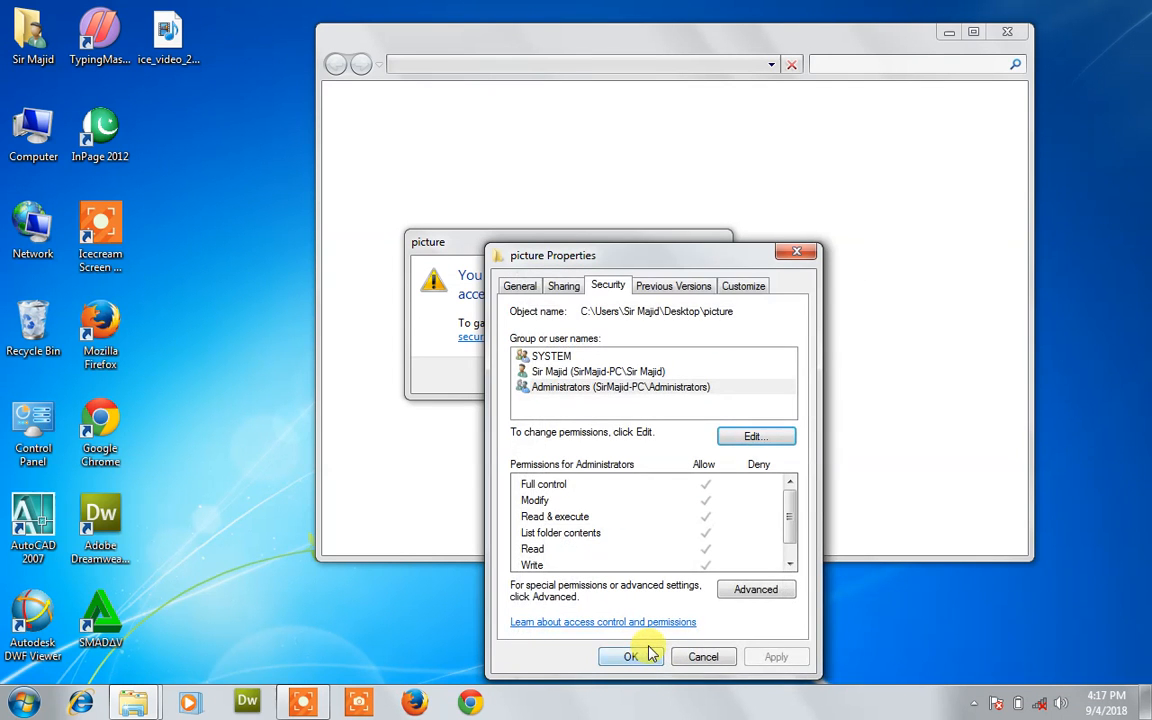
left_click(643, 652)
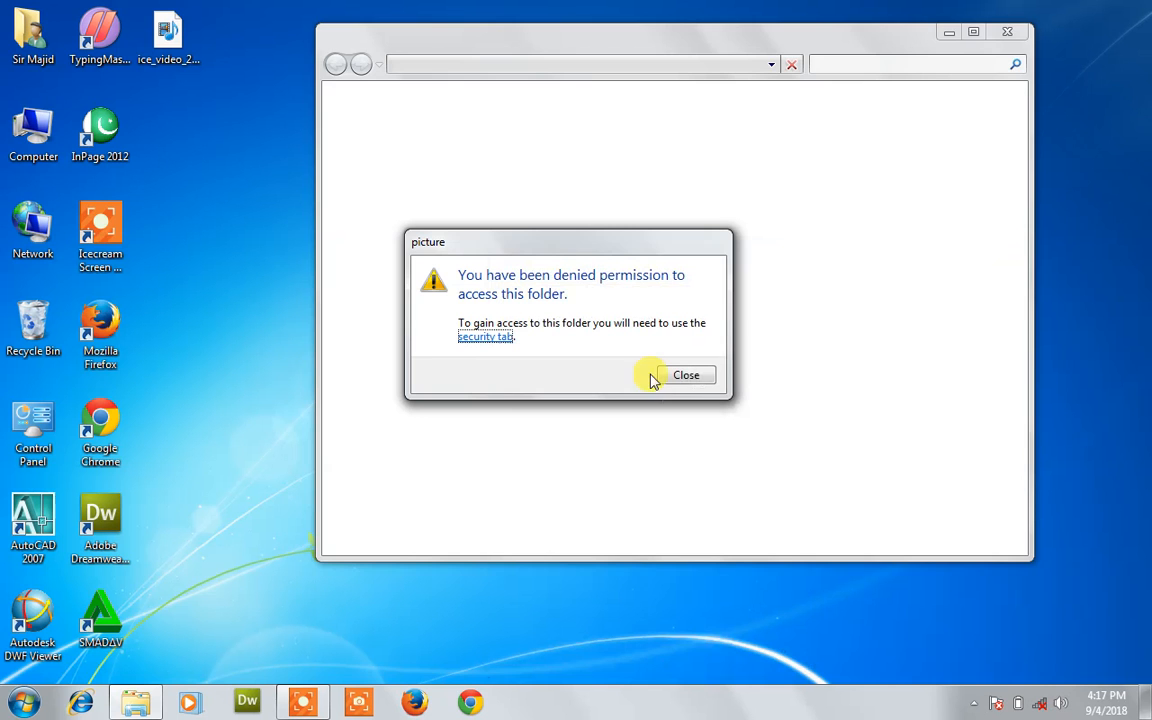
left_click(684, 372)
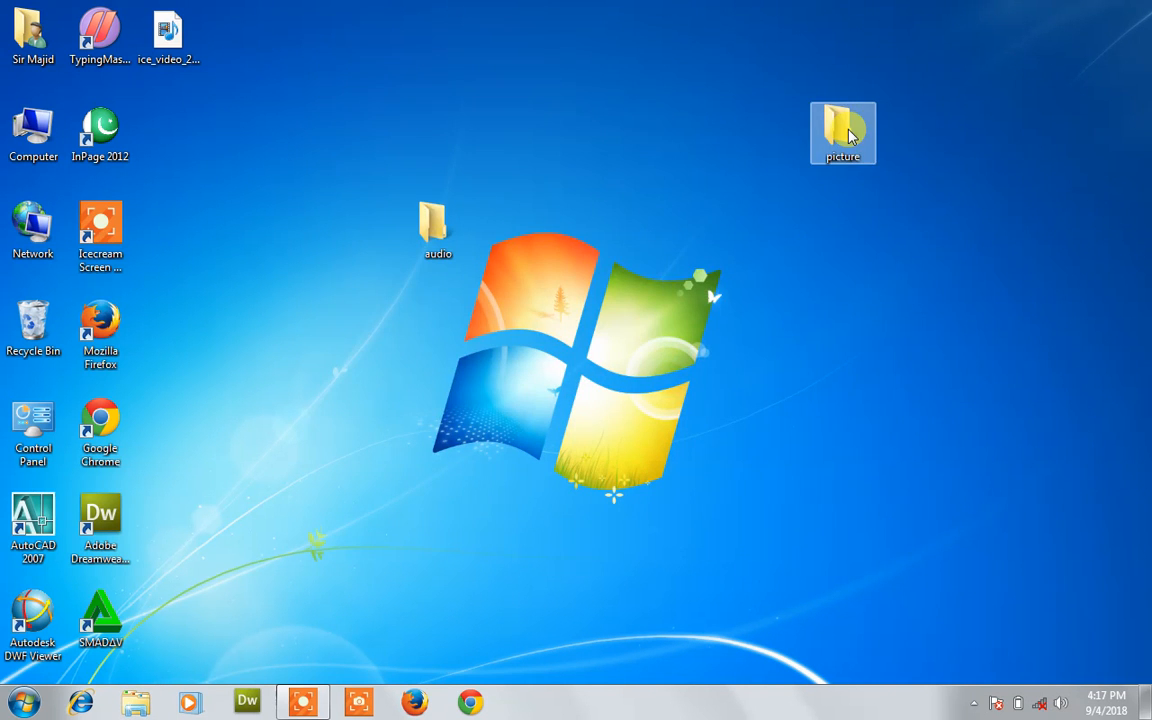
double_click(848, 135)
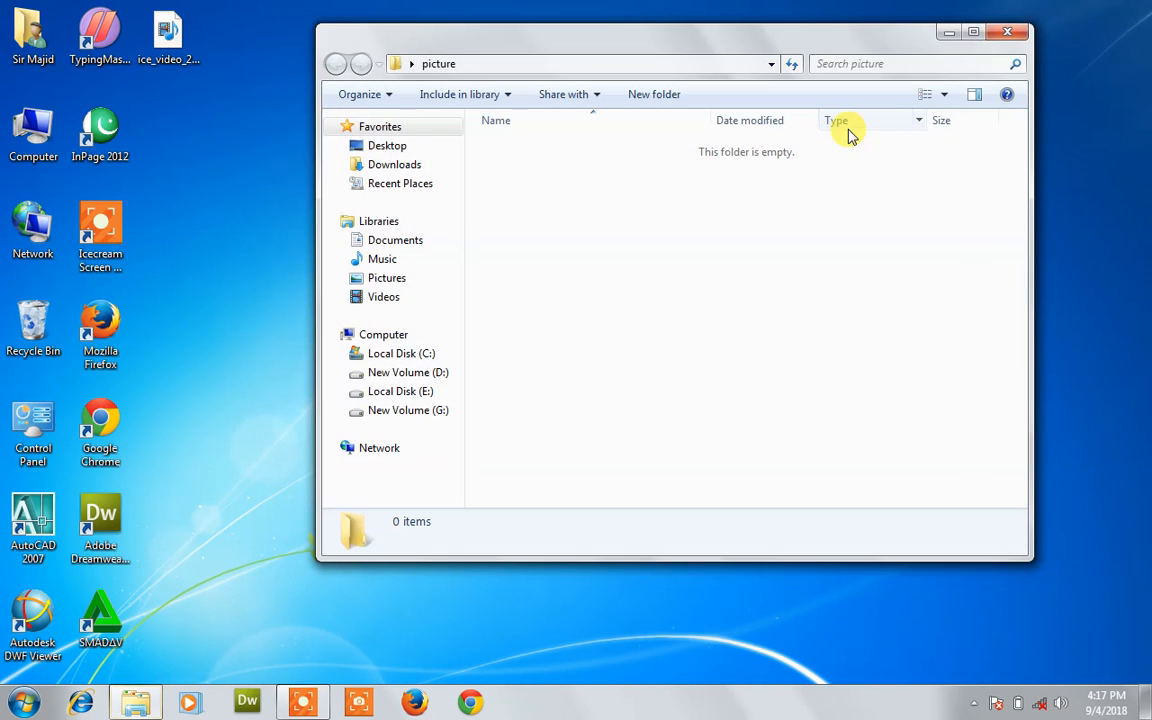
left_click(1008, 34)
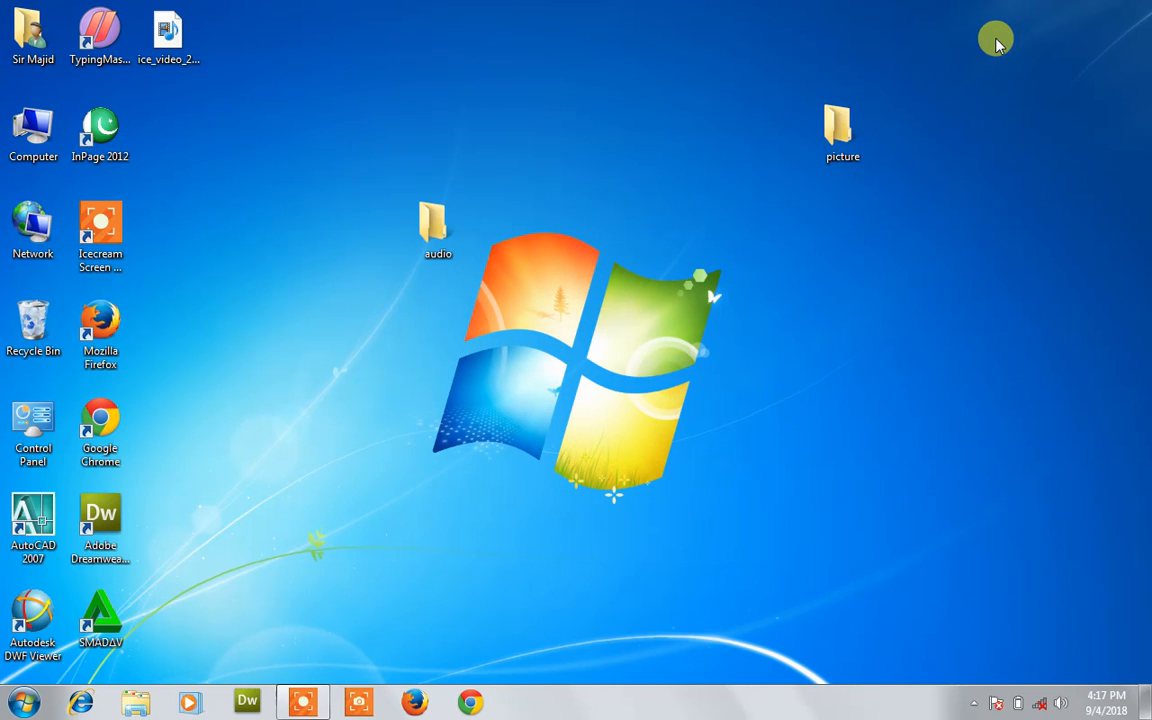